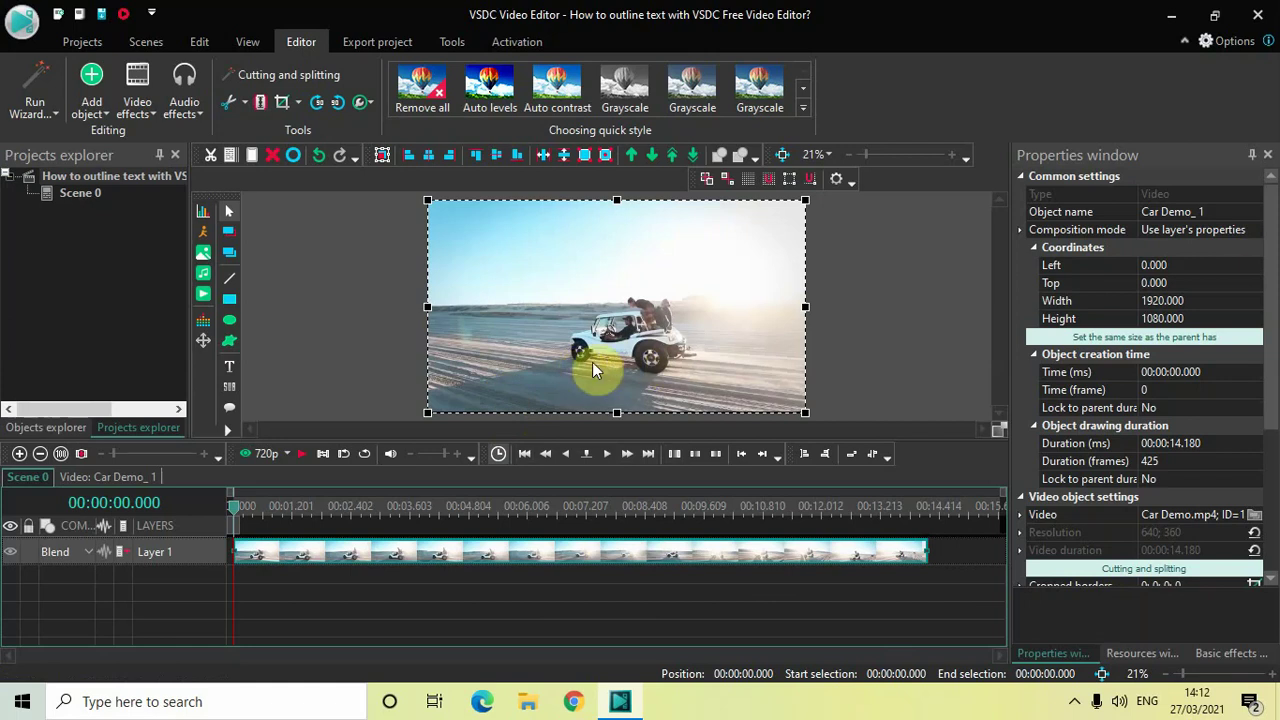
- Add a Text object and draw its 1800×186 box across the clip's lower area
{"action": "left_click", "coordinate": [99, 103]}
{"action": "mouse_move", "coordinate": [126, 289]}
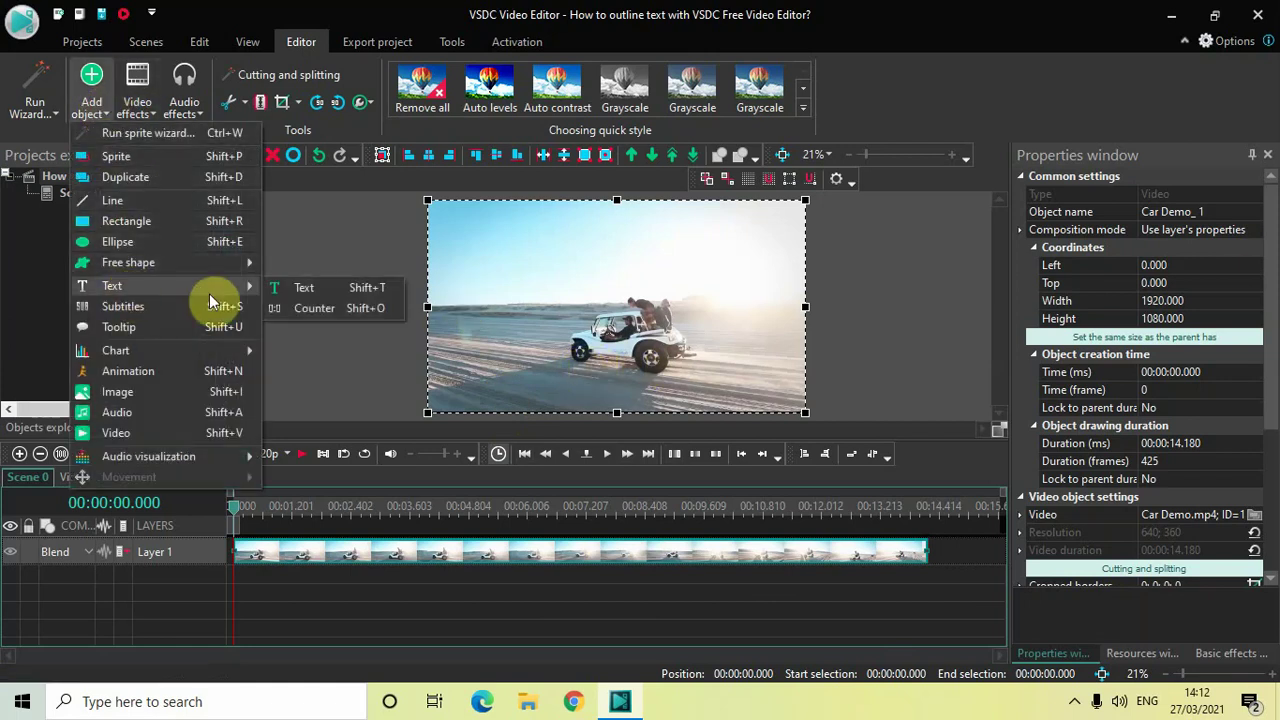
{"action": "left_click", "coordinate": [313, 292]}
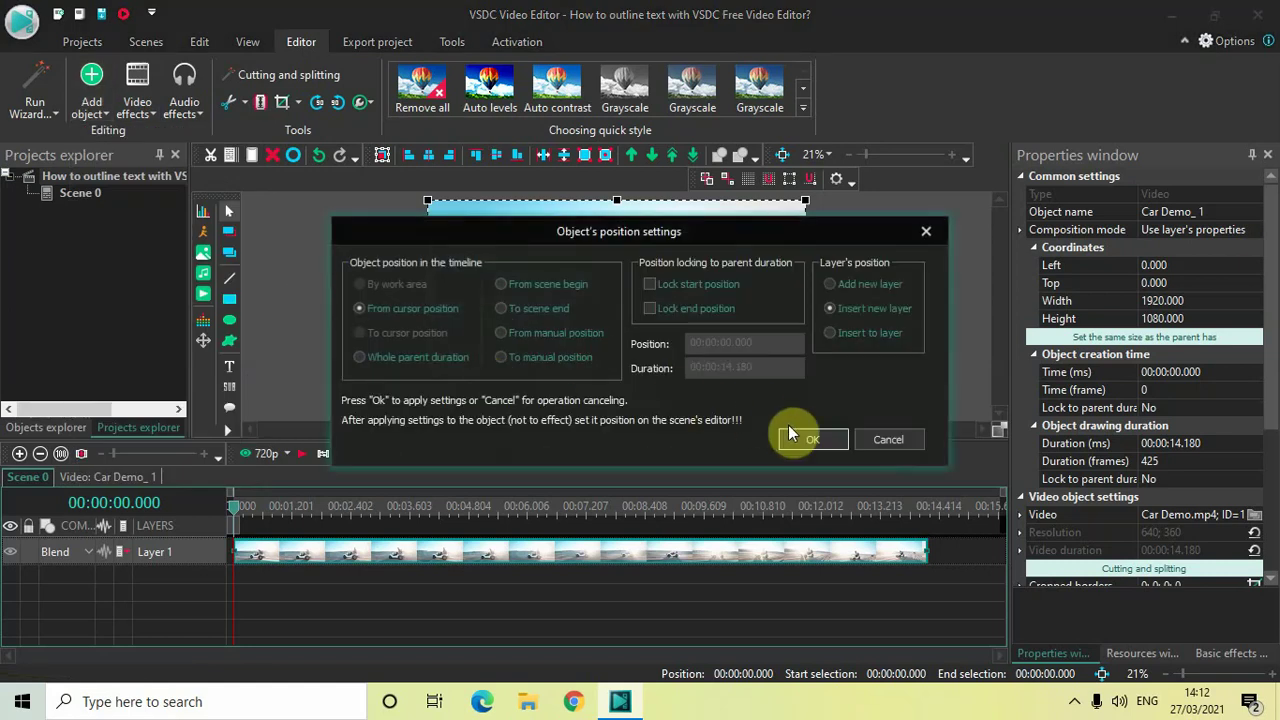
{"action": "left_click", "coordinate": [804, 438]}
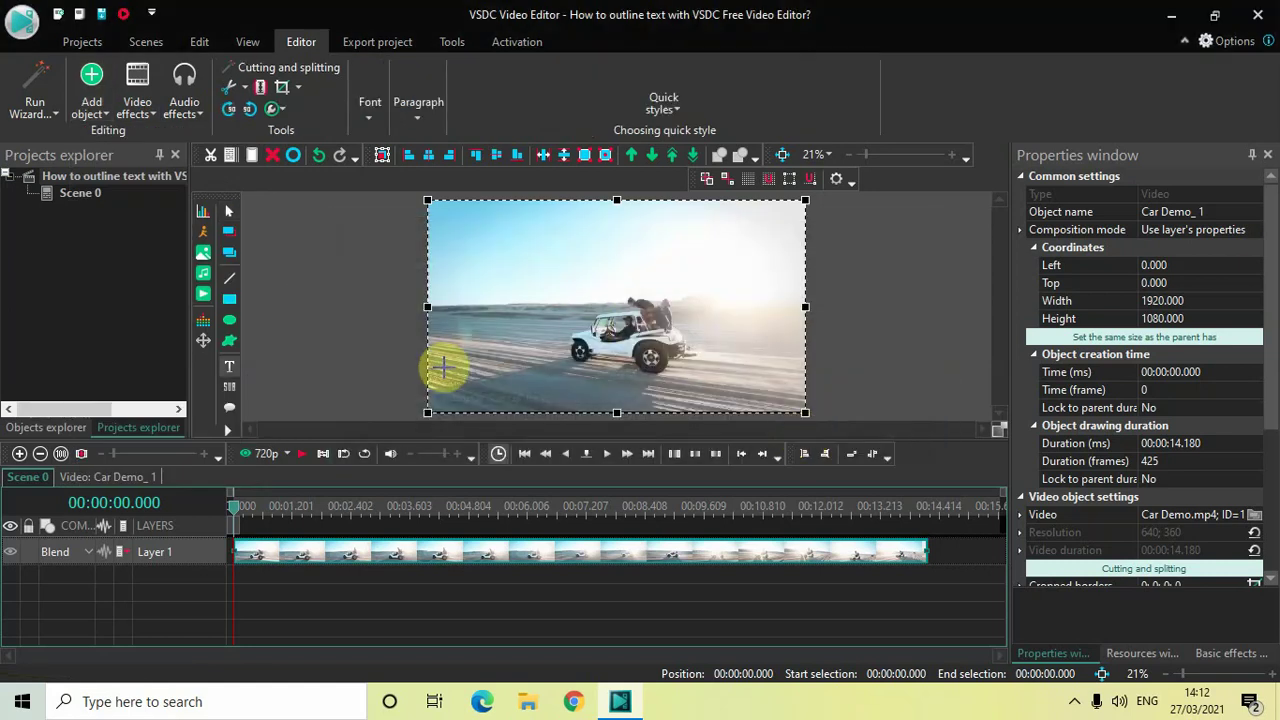
{"action": "left_click_drag", "start_coordinate": [440, 364], "coordinate": [794, 399]}
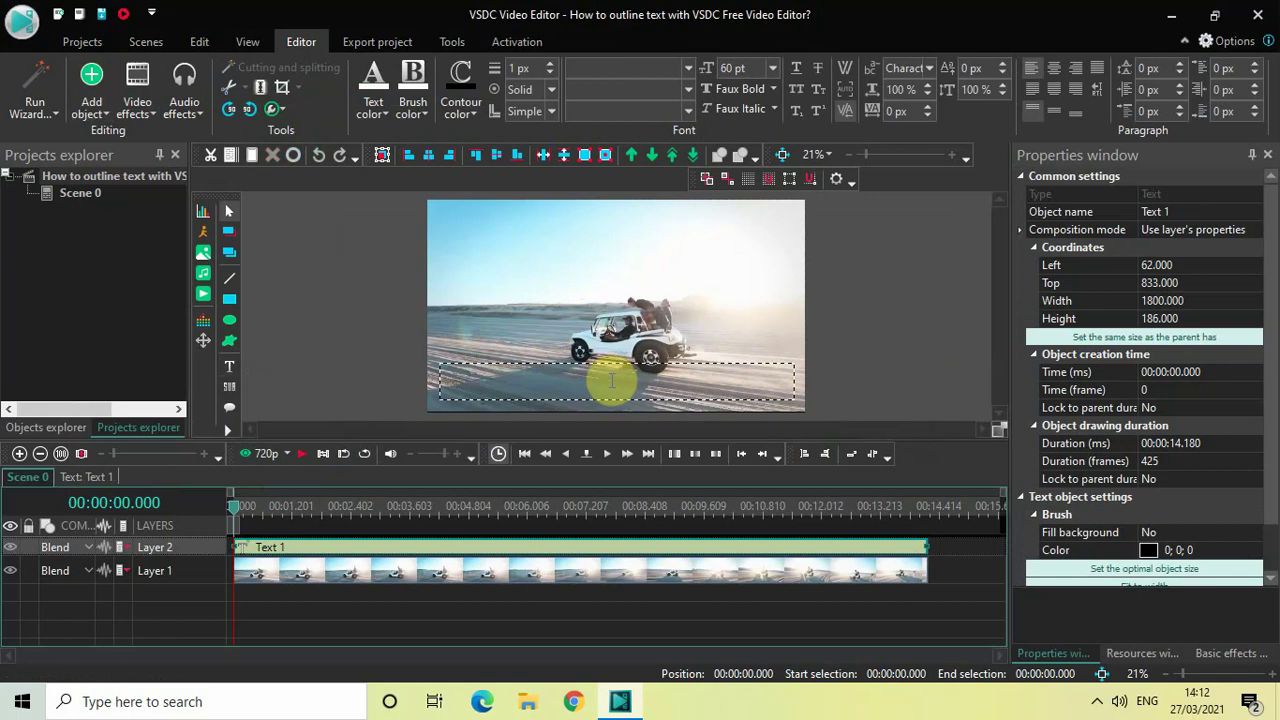
- Type PLEASE SUBSCRIBE in capitals and center it vertically and horizontally in the box
{"action": "left_click", "coordinate": [612, 380]}
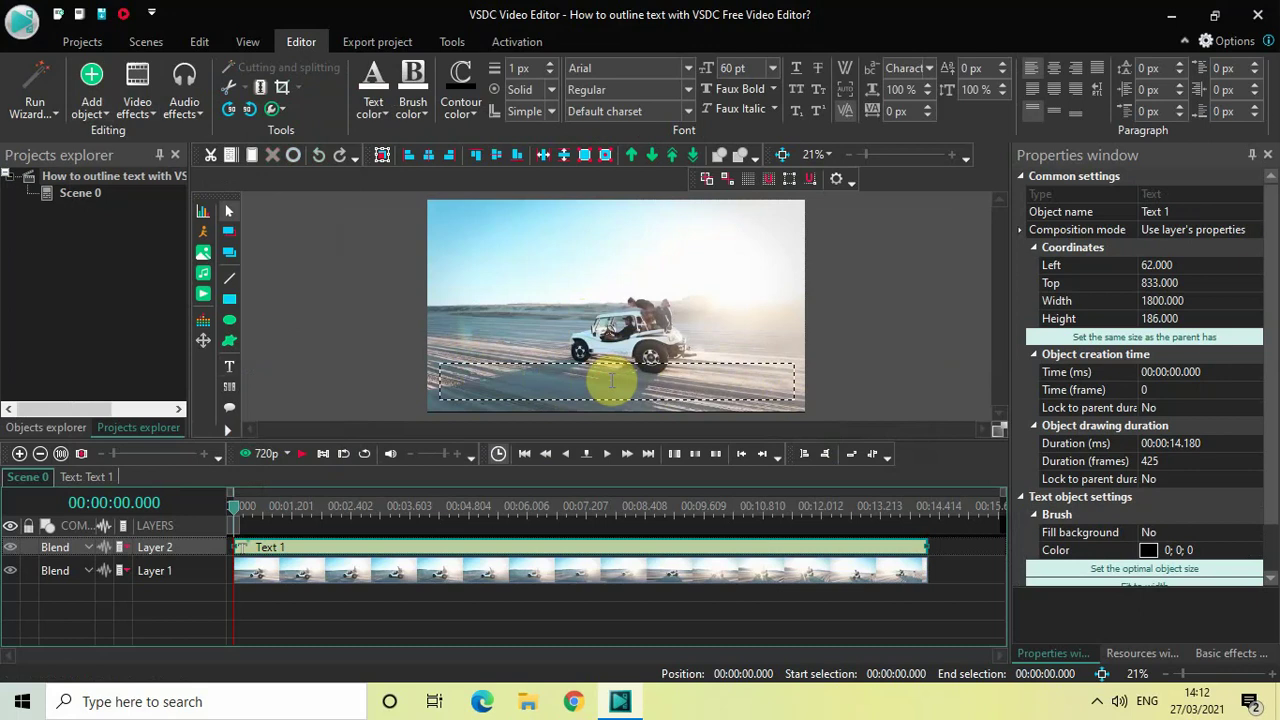
{"action": "key", "text": "Caps_Lock"}
{"action": "type", "text": "PLEASE S"}
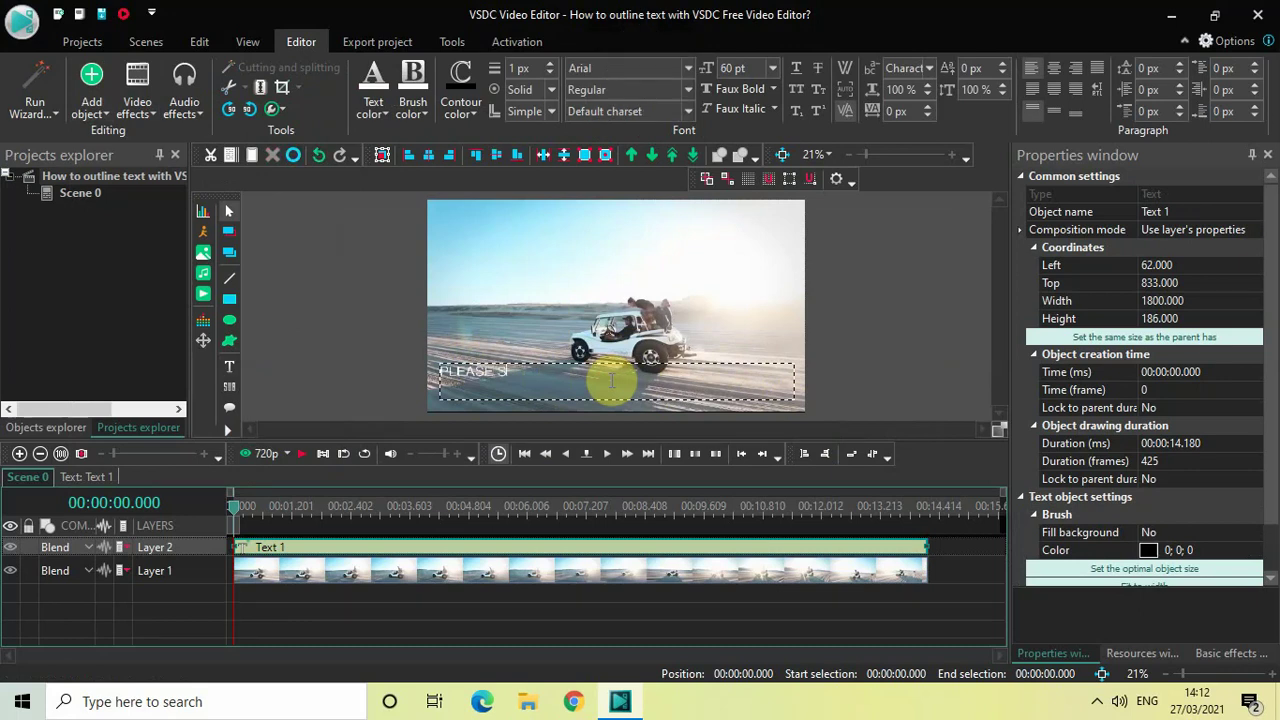
{"action": "type", "text": "UBSCRIBE"}
{"action": "key", "text": "ctrl+a"}
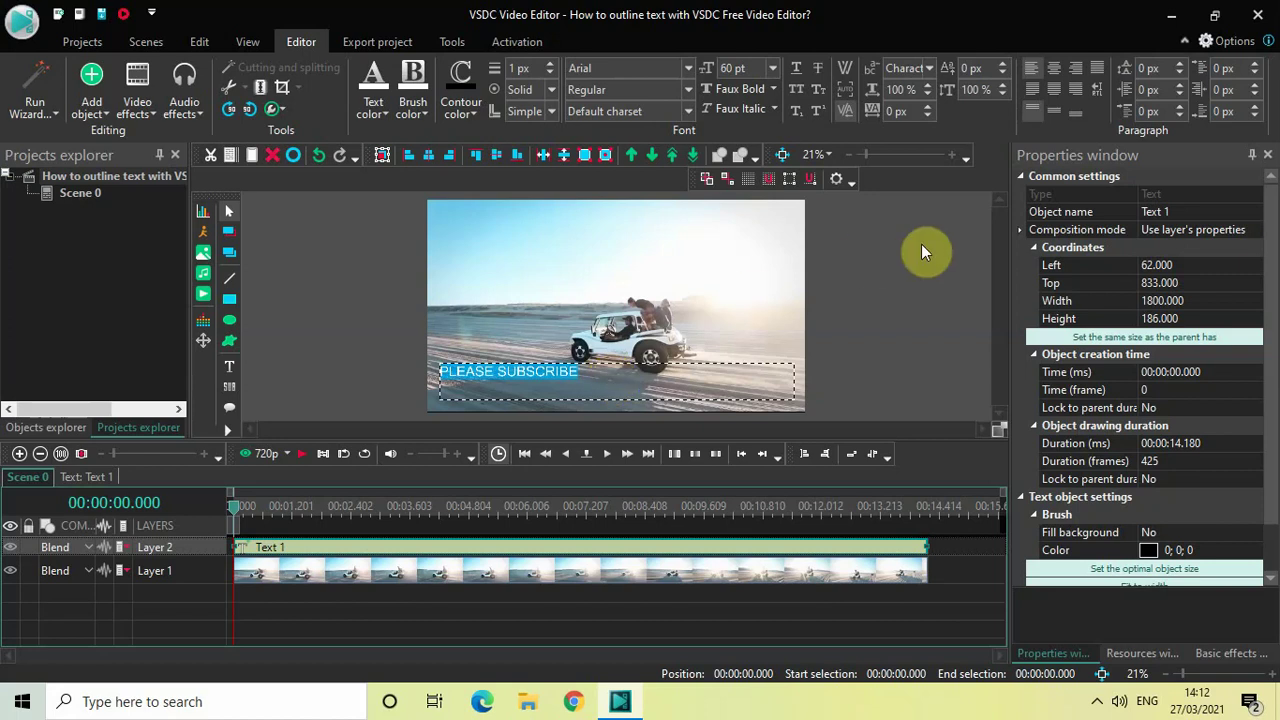
{"action": "left_click", "coordinate": [1053, 114]}
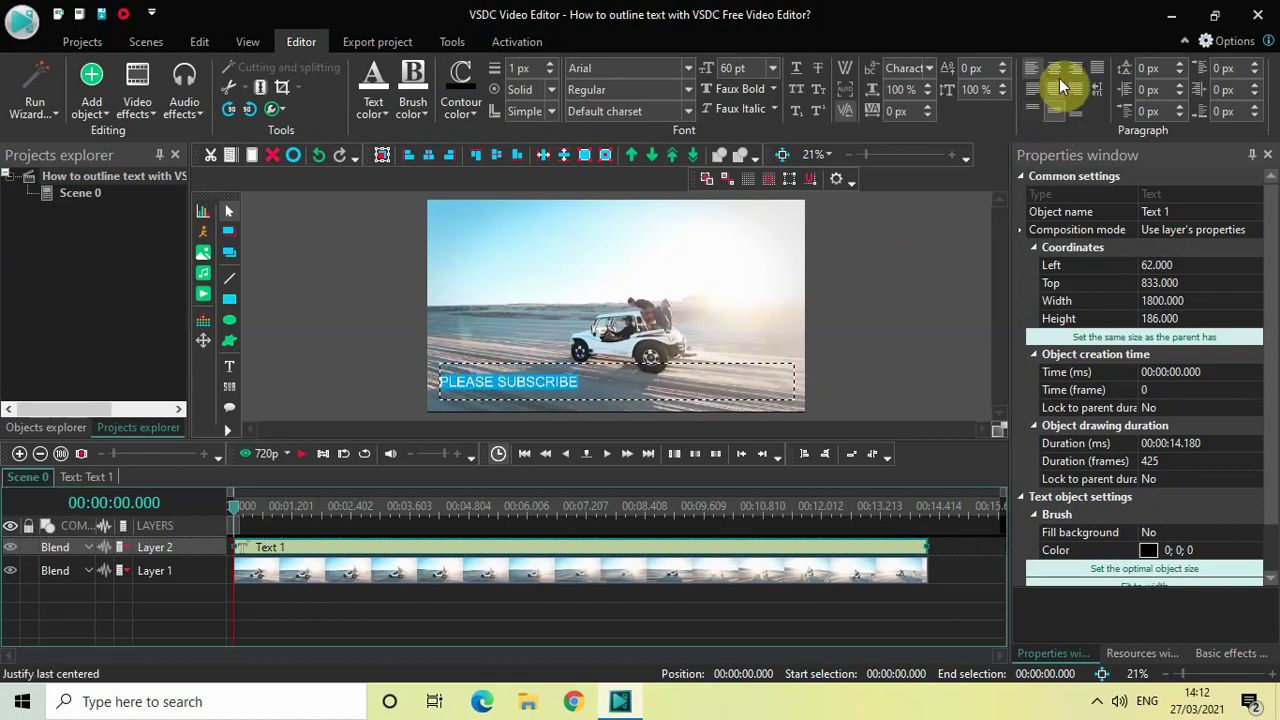
{"action": "left_click", "coordinate": [1058, 71]}
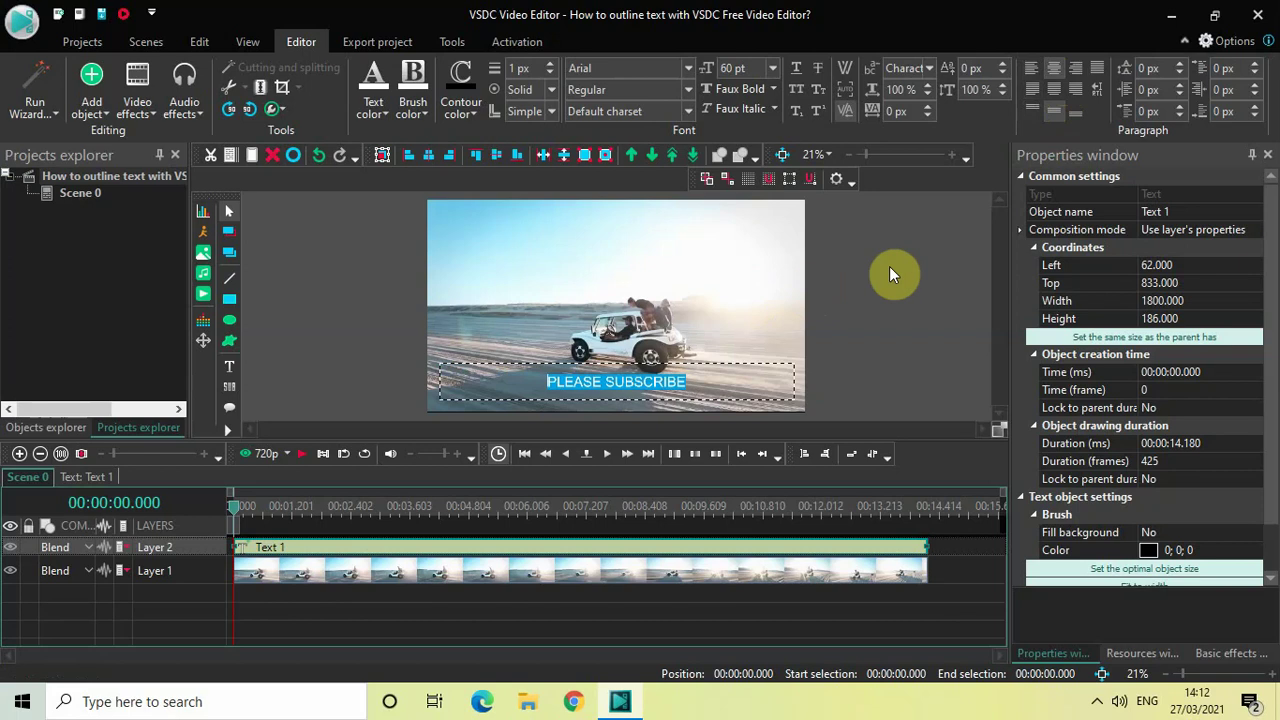
- Restyle the caption in Impact at 144 pt, then reselect all its text
{"action": "left_click", "coordinate": [692, 69]}
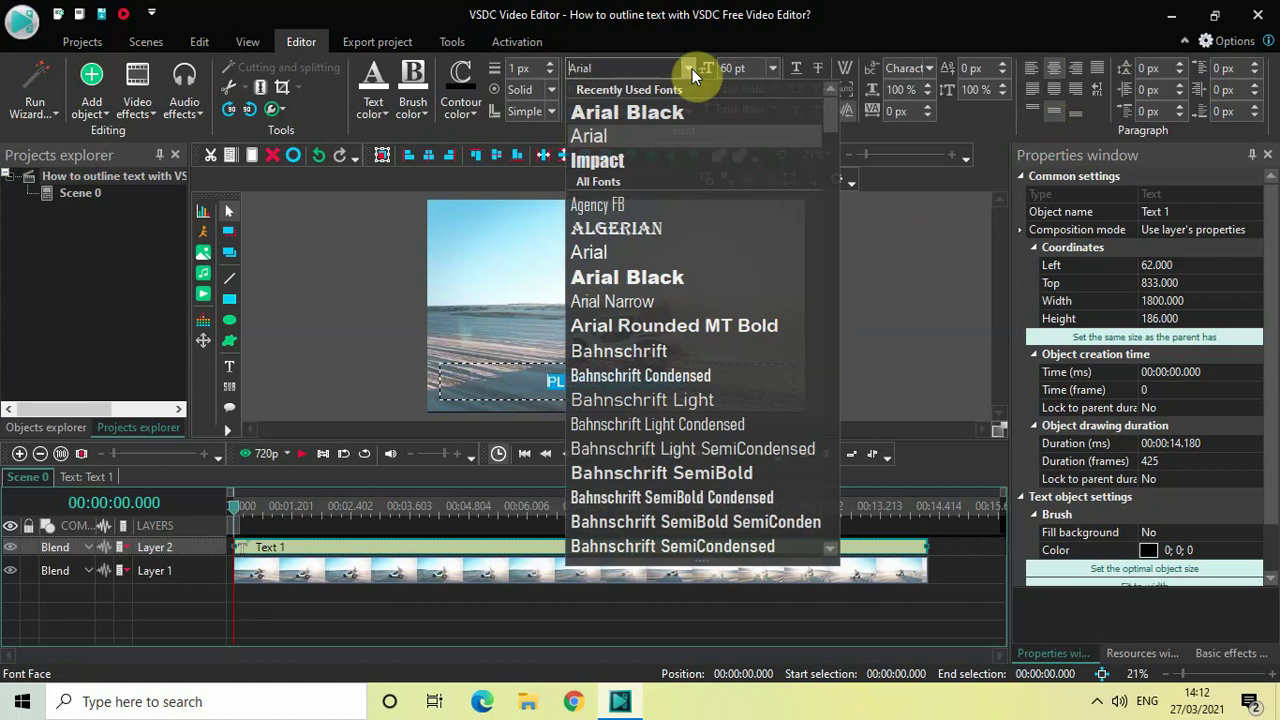
{"action": "left_click", "coordinate": [607, 168]}
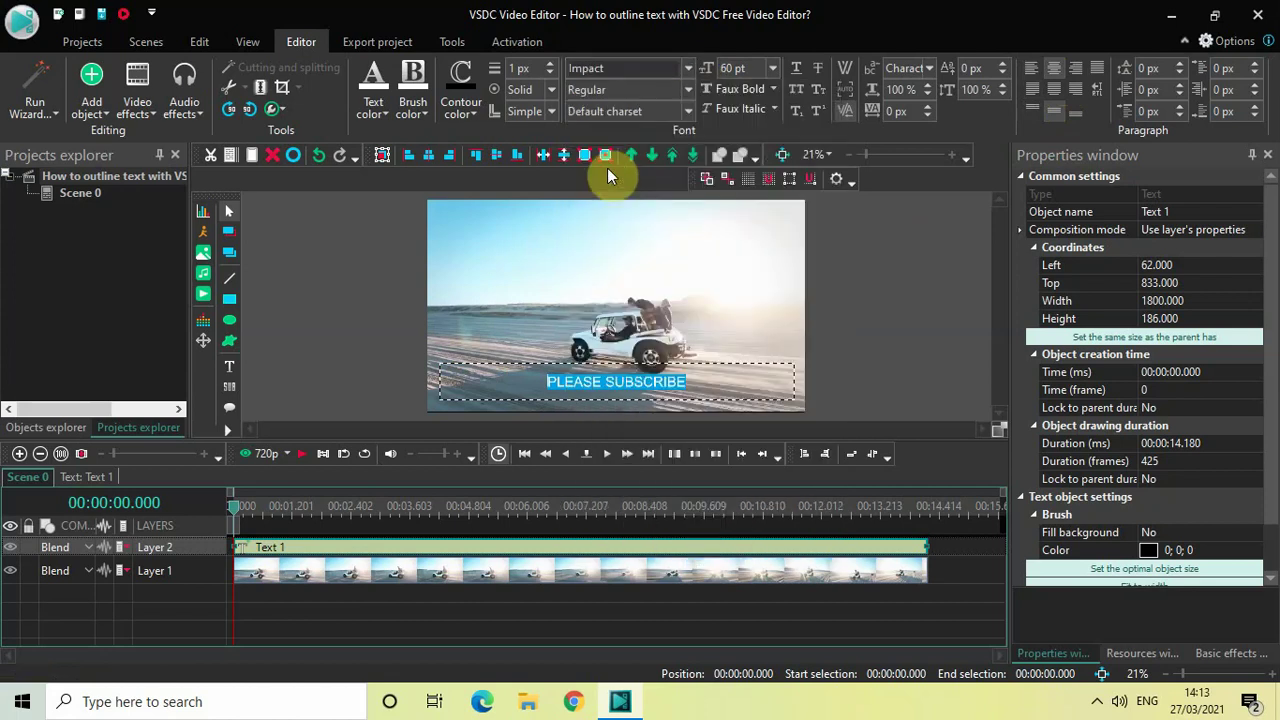
{"action": "left_click", "coordinate": [772, 67]}
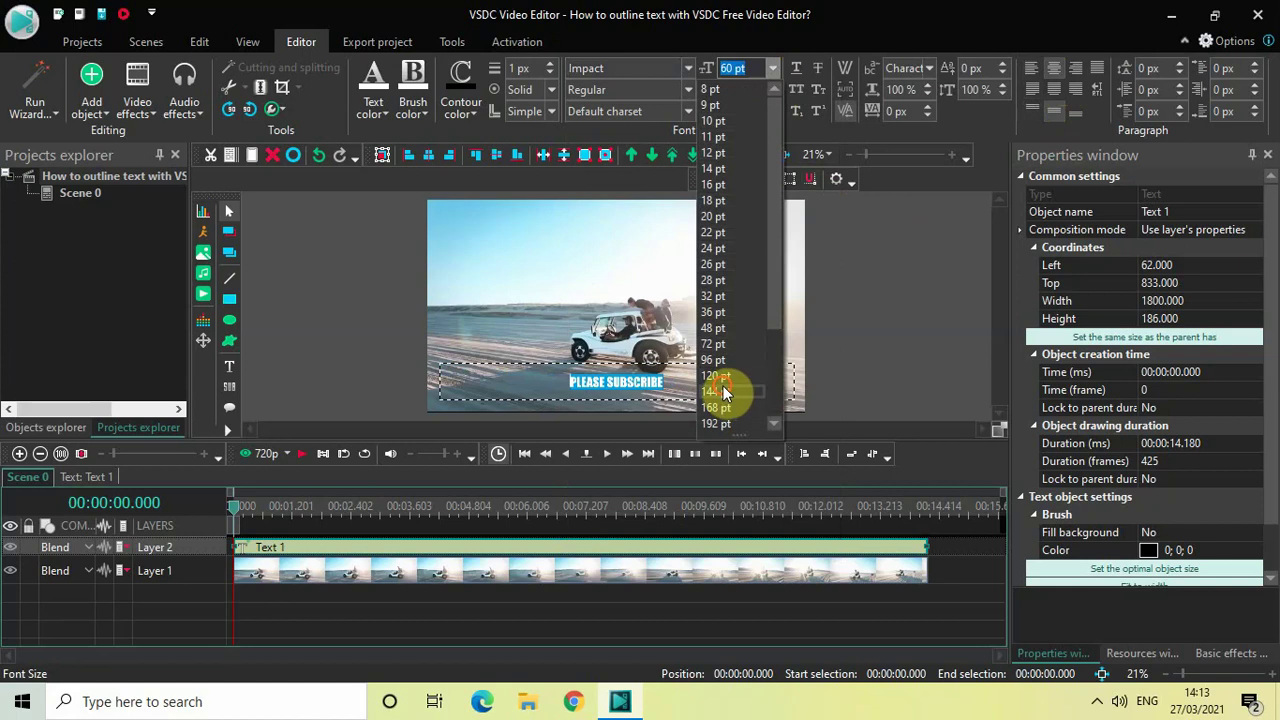
{"action": "left_click", "coordinate": [722, 391]}
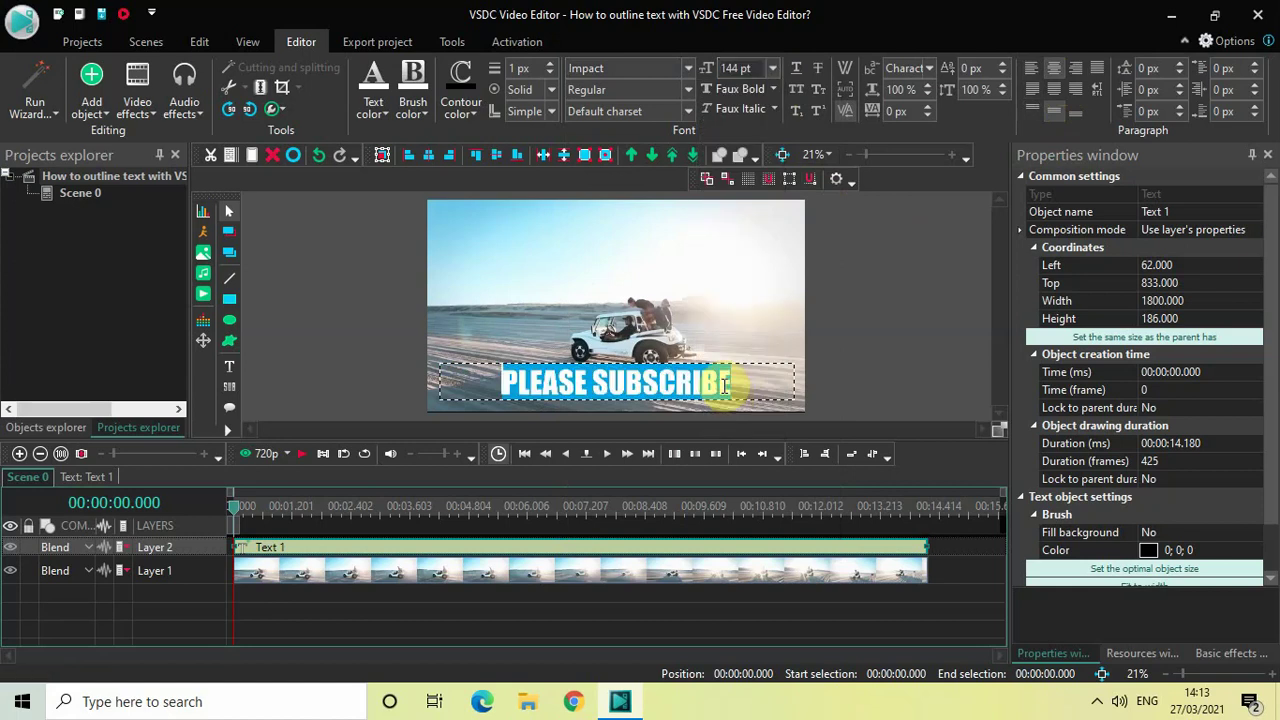
{"action": "left_click", "coordinate": [898, 316]}
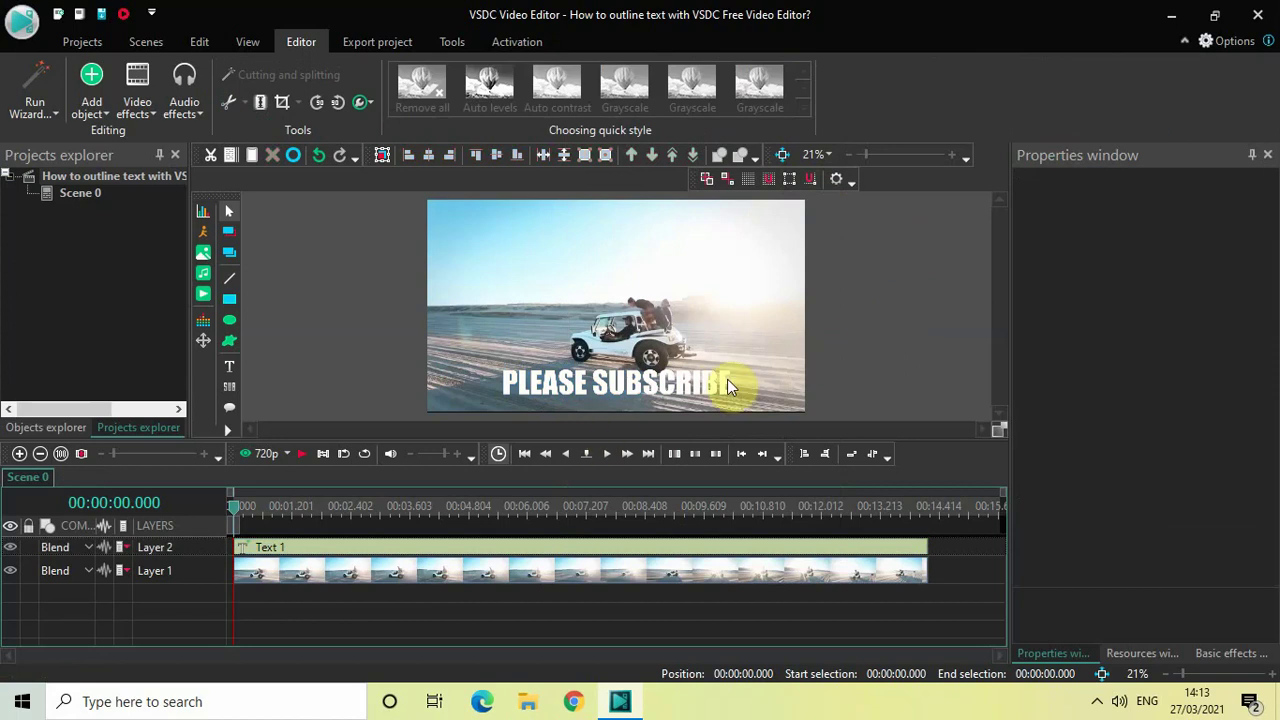
{"action": "left_click", "coordinate": [727, 379]}
{"action": "double_click", "coordinate": [729, 379]}
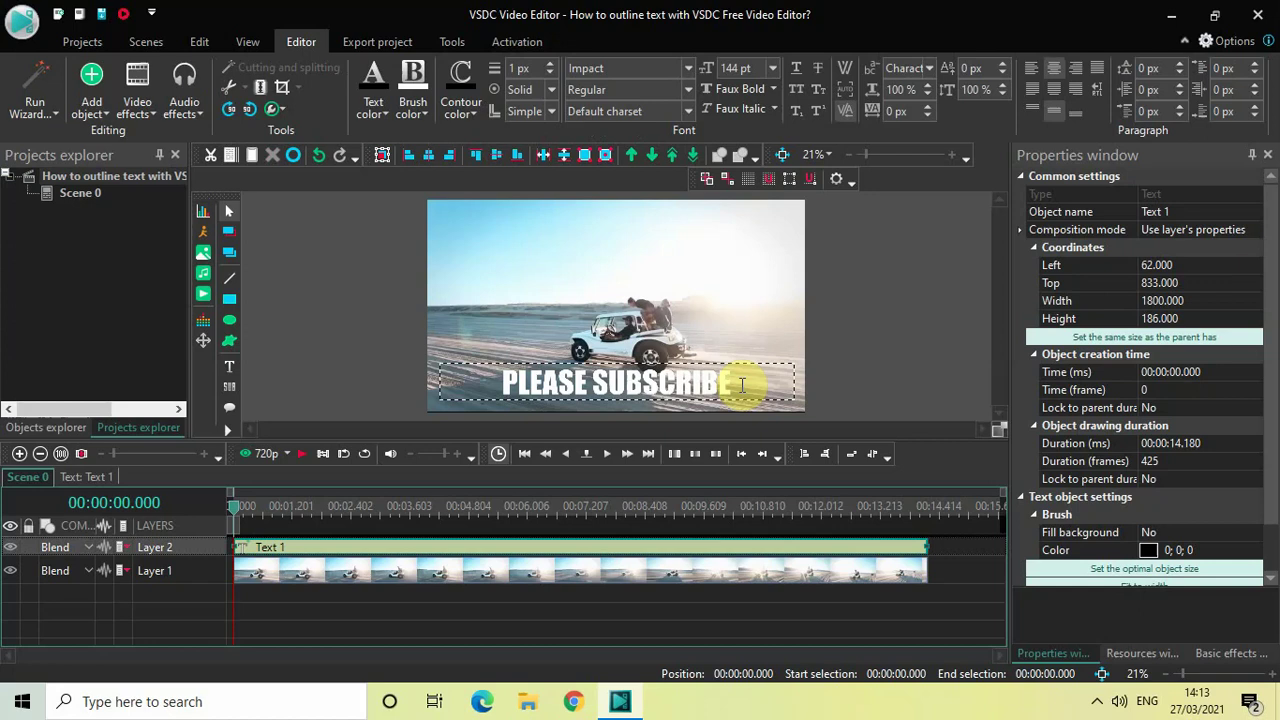
{"action": "key", "text": "ctrl+a"}
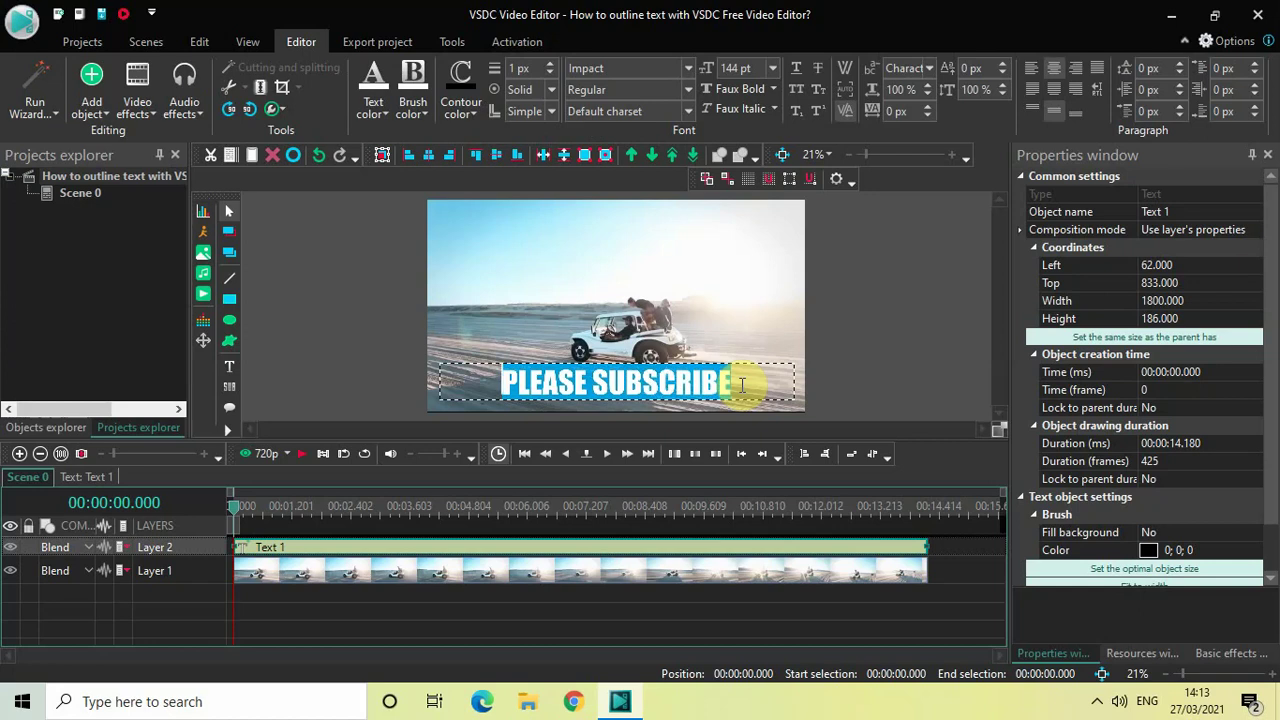
- Color the PLEASE SUBSCRIBE text orange and reopen it for editing
{"action": "left_click", "coordinate": [366, 119]}
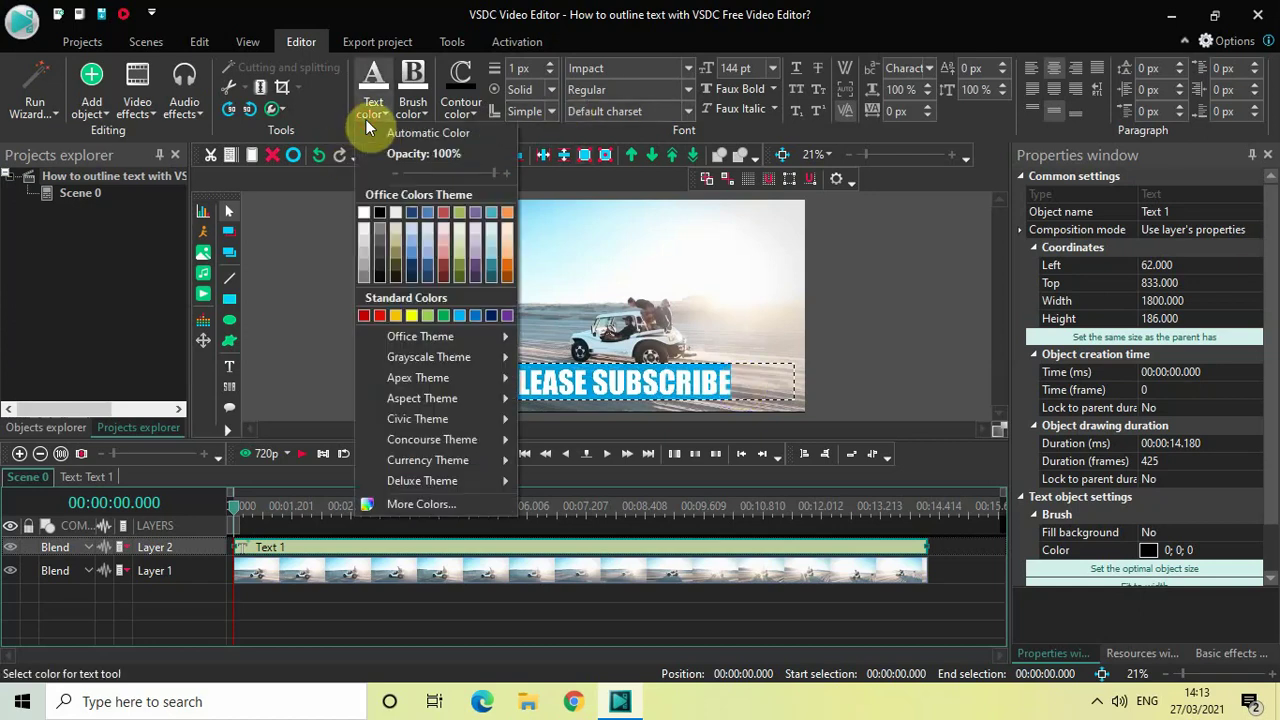
{"action": "left_click", "coordinate": [394, 315]}
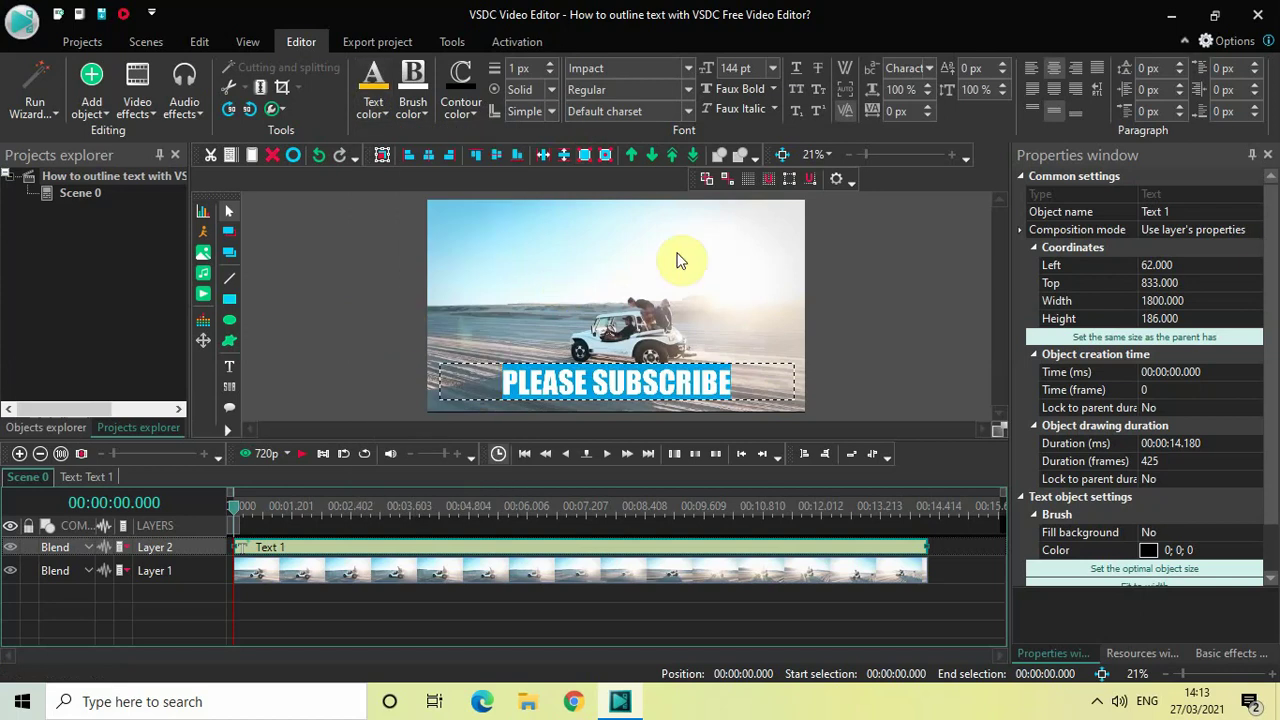
{"action": "left_click", "coordinate": [903, 285]}
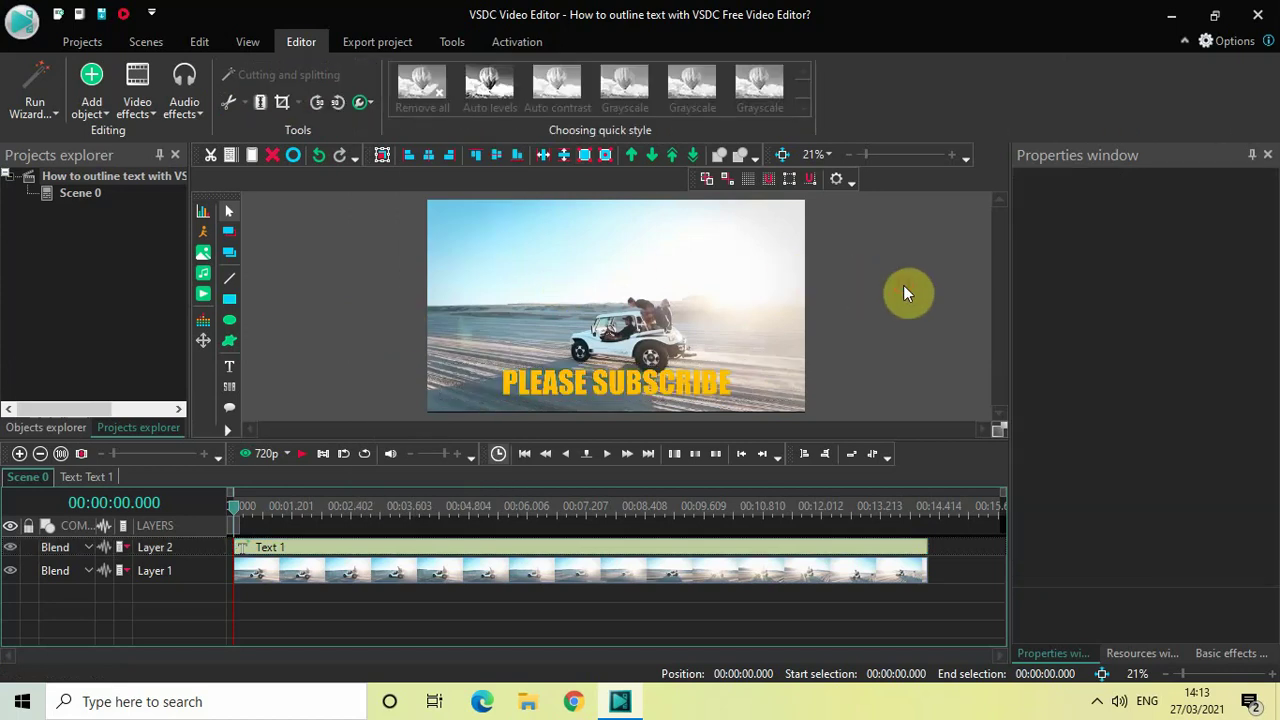
{"action": "left_click", "coordinate": [738, 381]}
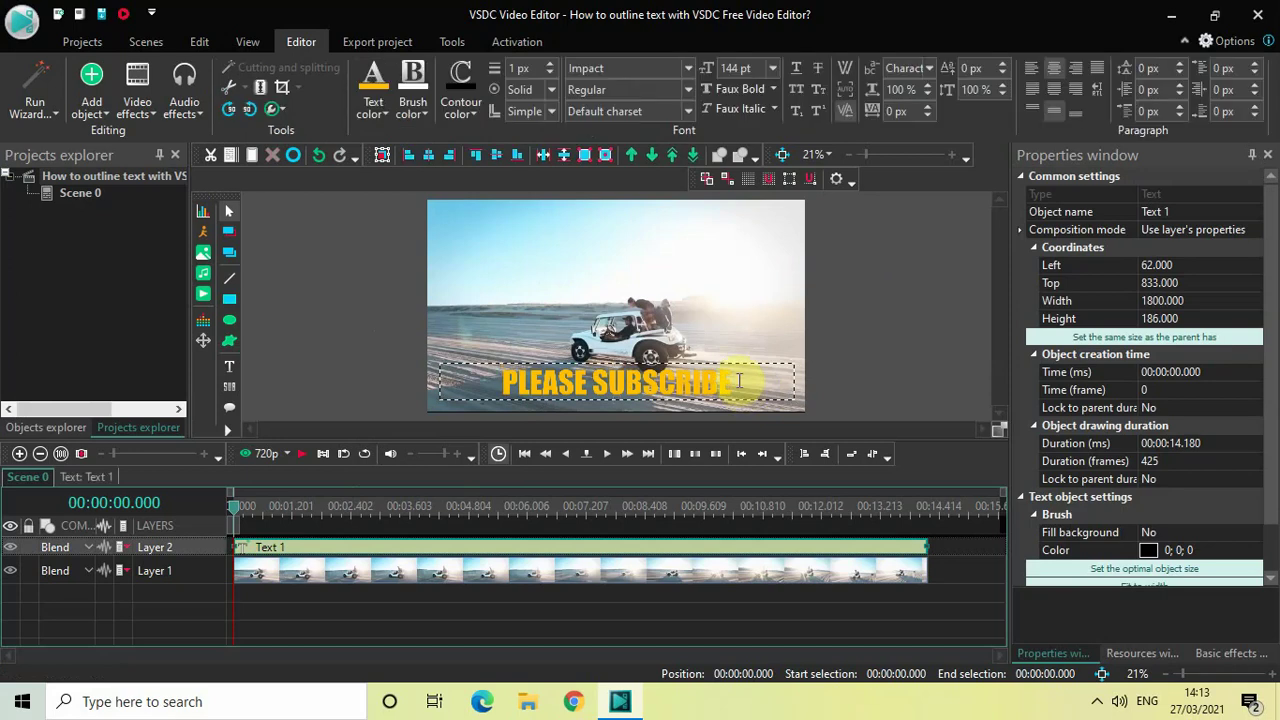
{"action": "double_click", "coordinate": [738, 381]}
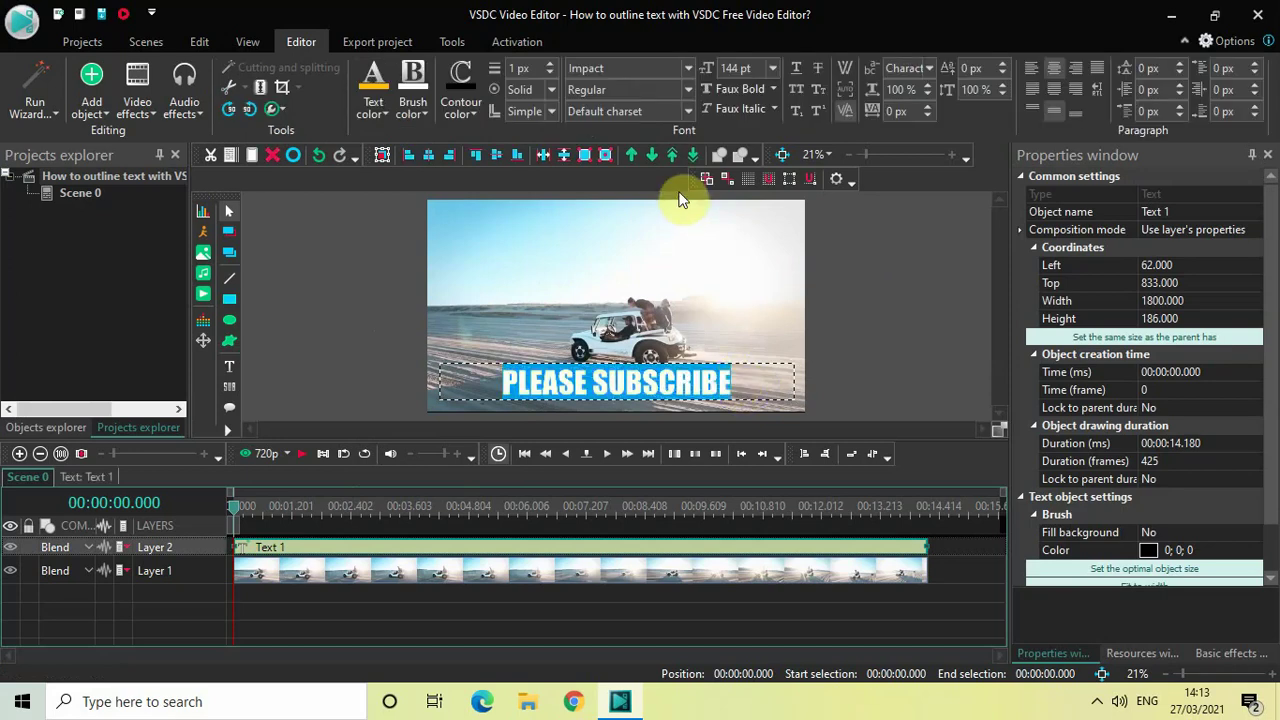
- Give the caption a black contour at 100% opacity, thickened to 10 px
{"action": "left_click", "coordinate": [456, 116]}
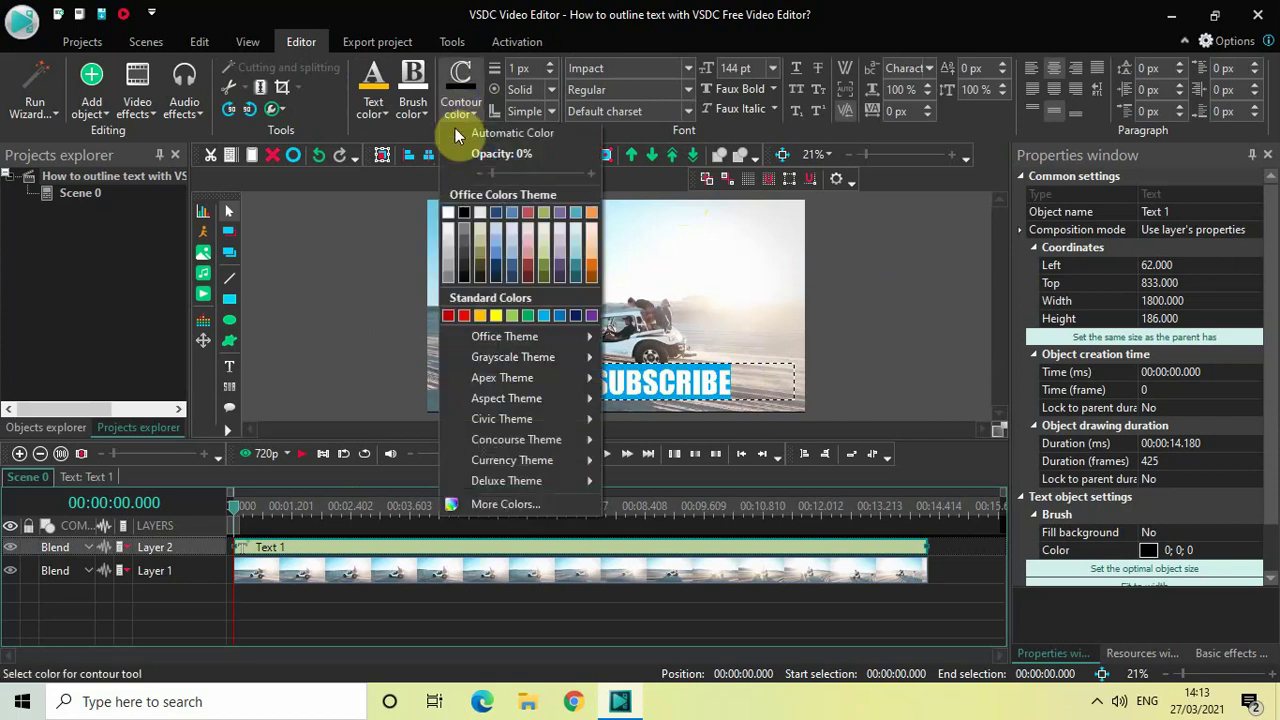
{"action": "left_click", "coordinate": [463, 214]}
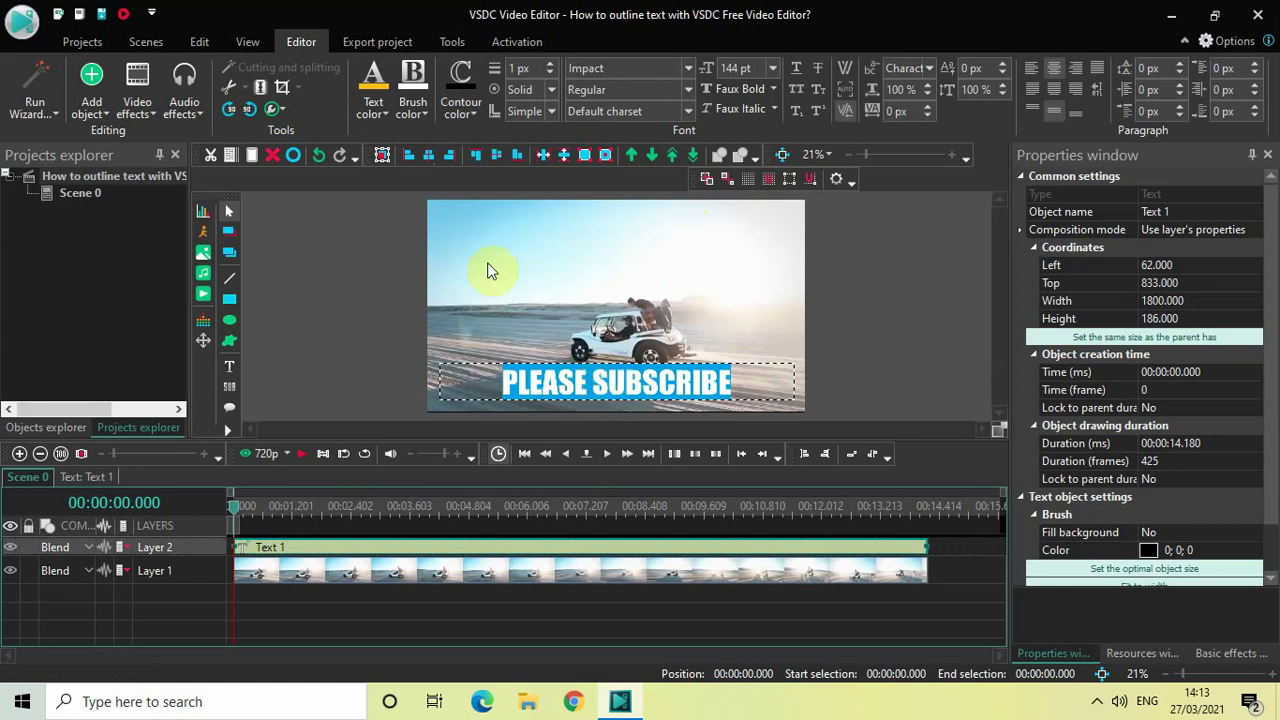
{"action": "left_click", "coordinate": [458, 110]}
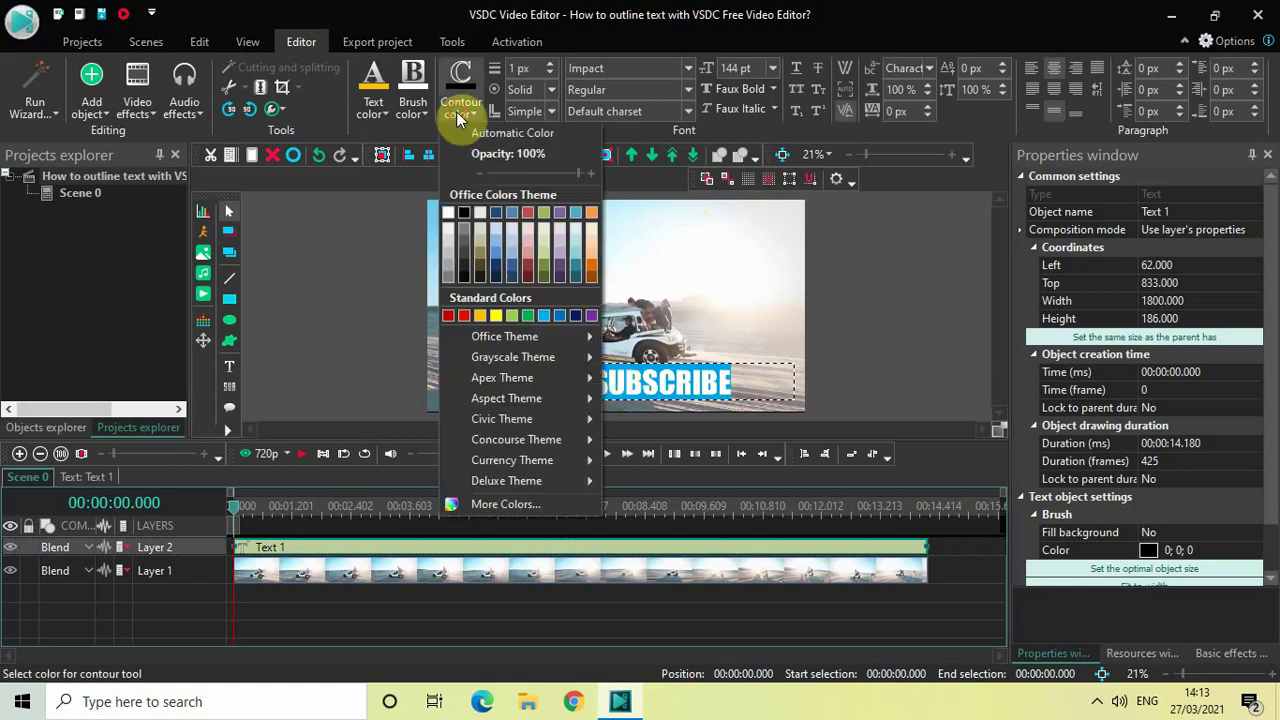
{"action": "left_click", "coordinate": [462, 214]}
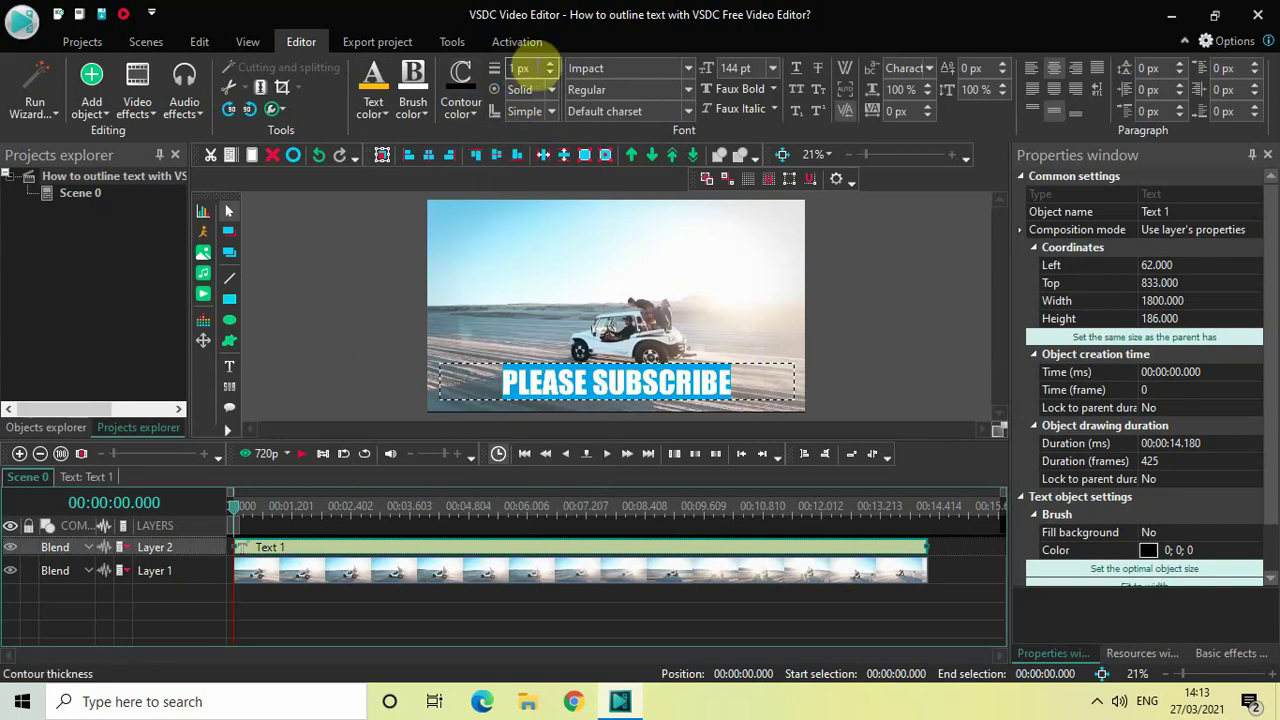
{"action": "left_click", "coordinate": [547, 64]}
{"action": "left_click", "coordinate": [547, 64]}
{"action": "left_click", "coordinate": [547, 64]}
{"action": "left_click", "coordinate": [547, 64]}
{"action": "left_click", "coordinate": [547, 64]}
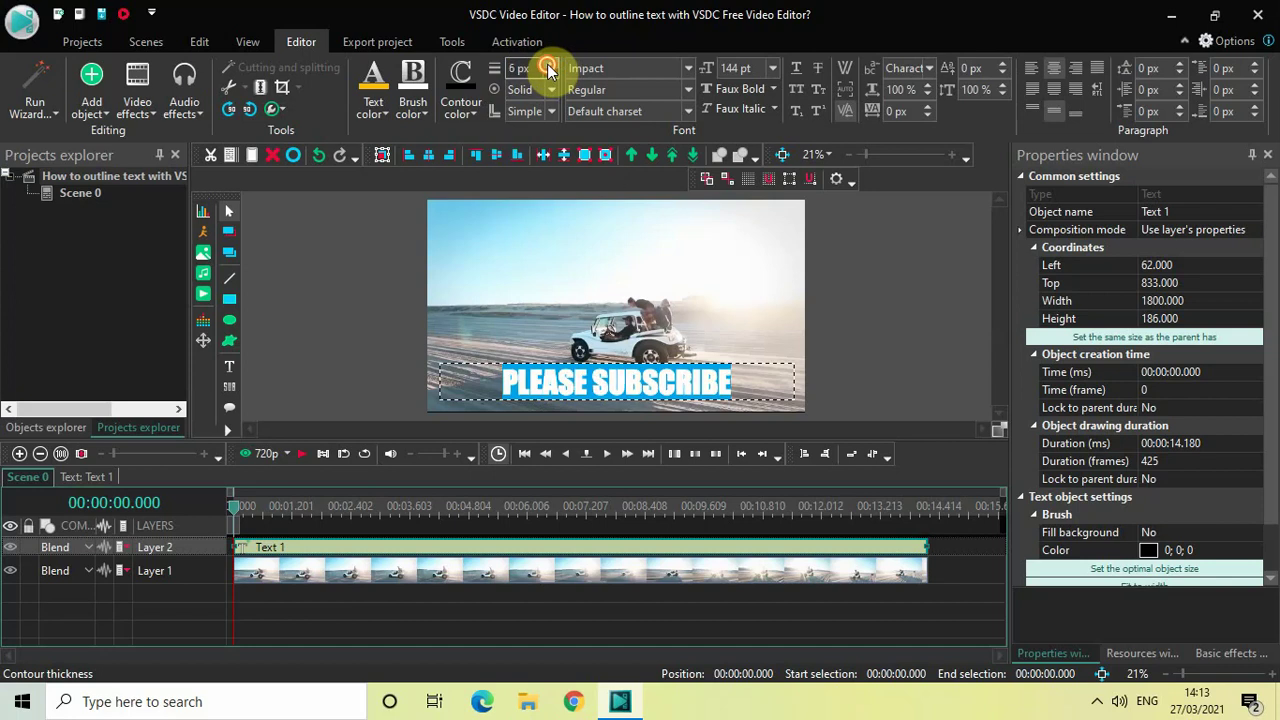
{"action": "left_click", "coordinate": [547, 64]}
{"action": "left_click", "coordinate": [547, 64]}
{"action": "left_click", "coordinate": [547, 64]}
{"action": "left_click", "coordinate": [547, 64]}
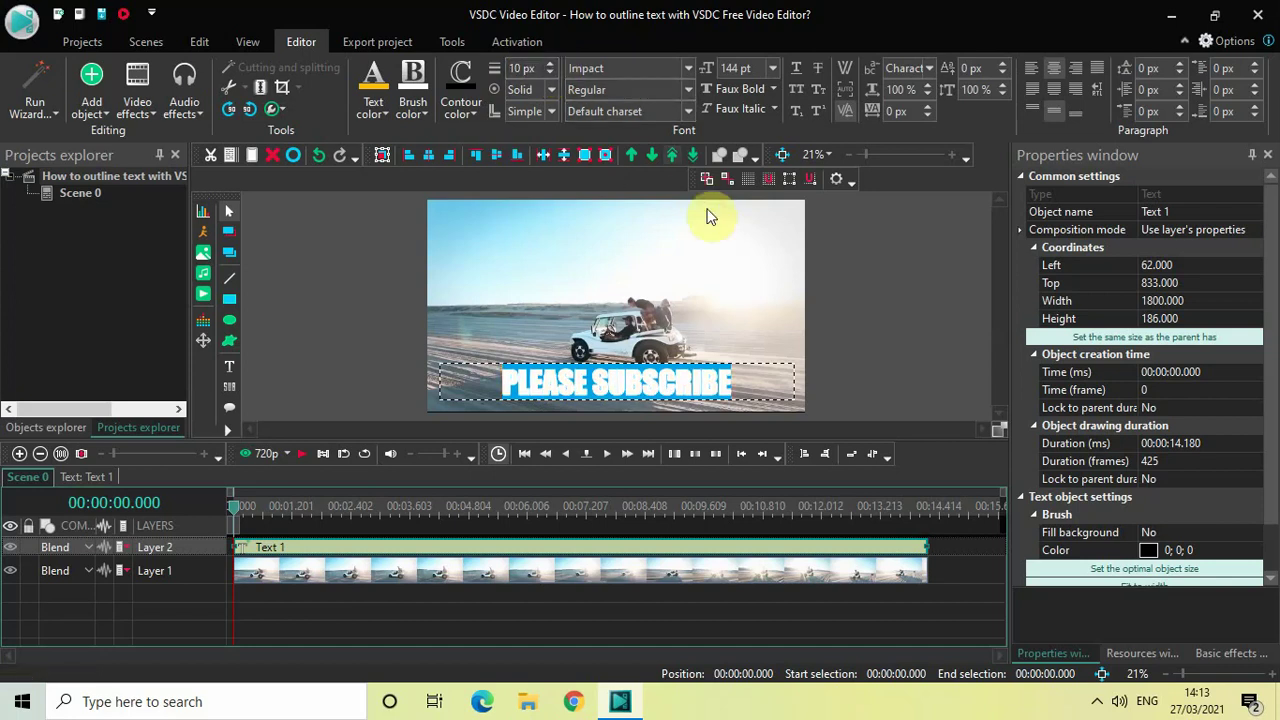
{"action": "left_click", "coordinate": [876, 344]}
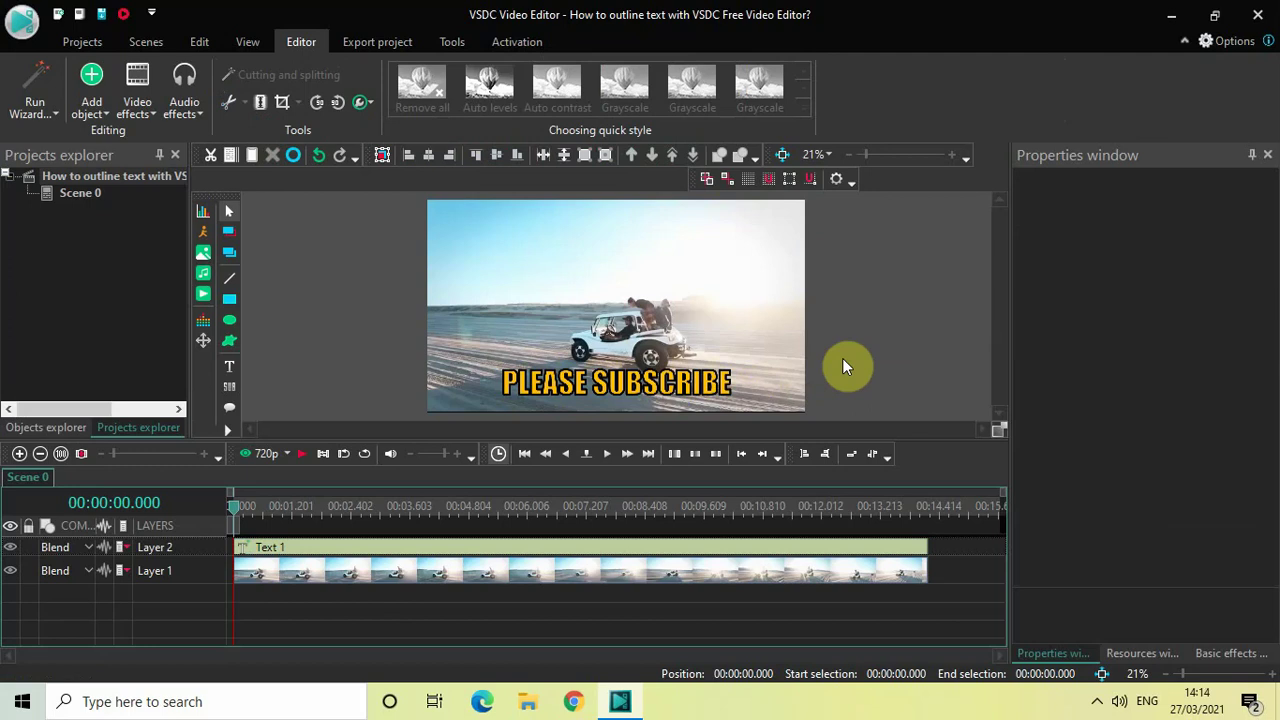
{"action": "double_click", "coordinate": [535, 551]}
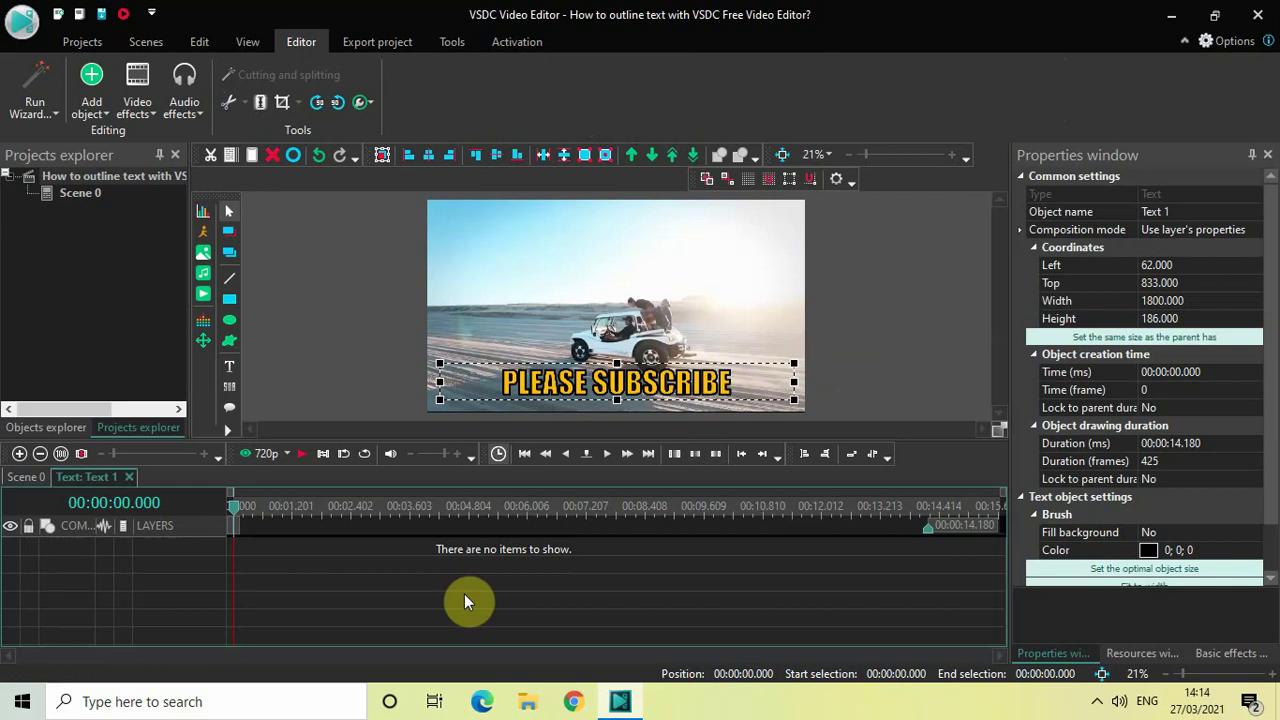
{"action": "left_click", "coordinate": [140, 102]}
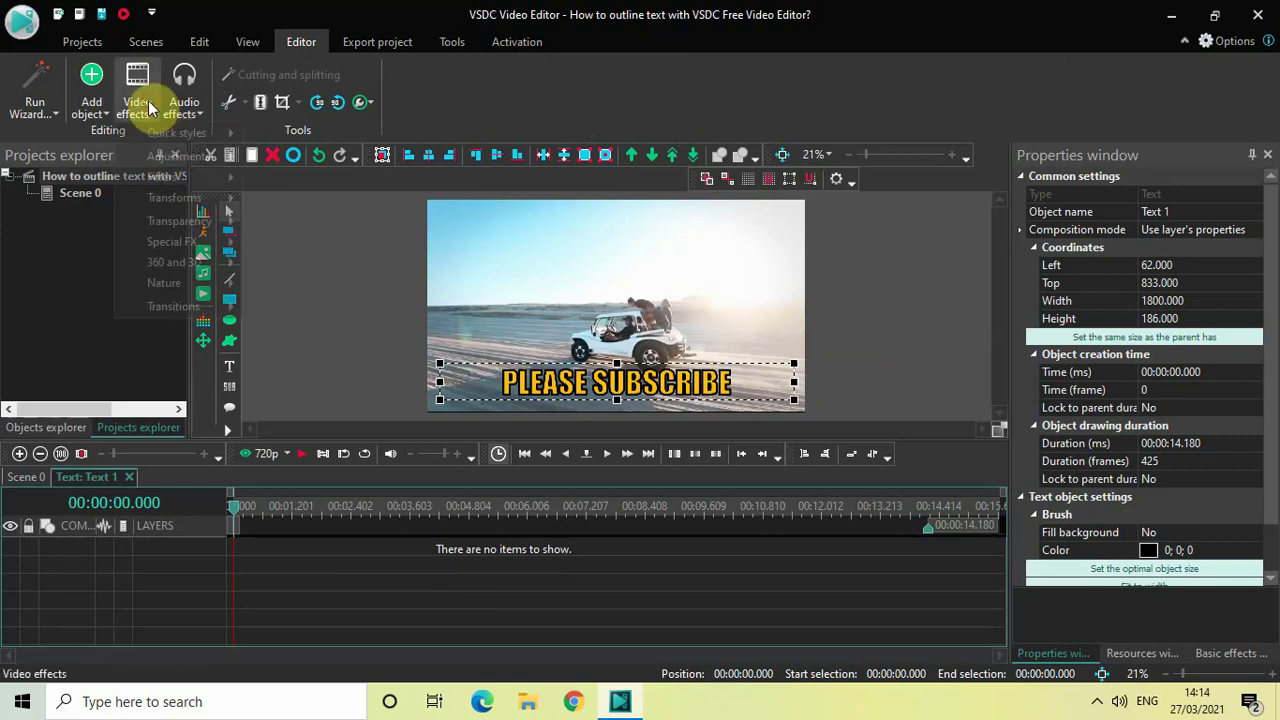
{"action": "mouse_move", "coordinate": [193, 208]}
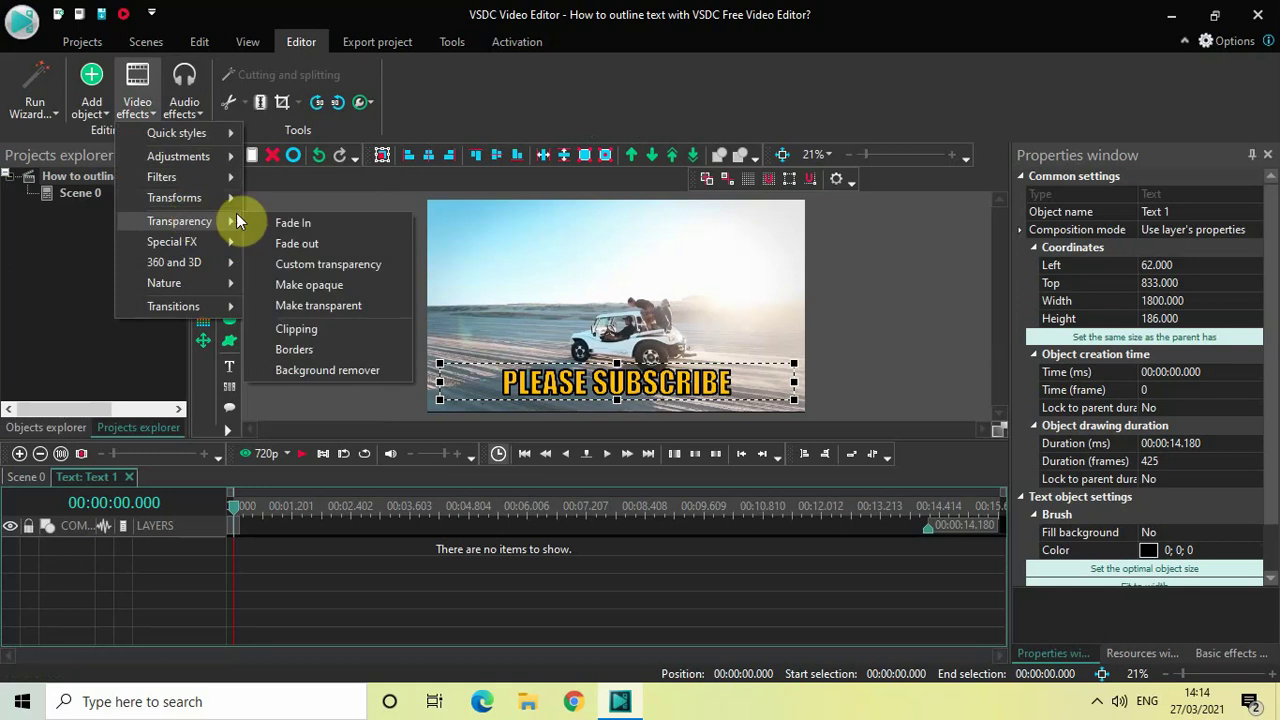
{"action": "left_click", "coordinate": [326, 352]}
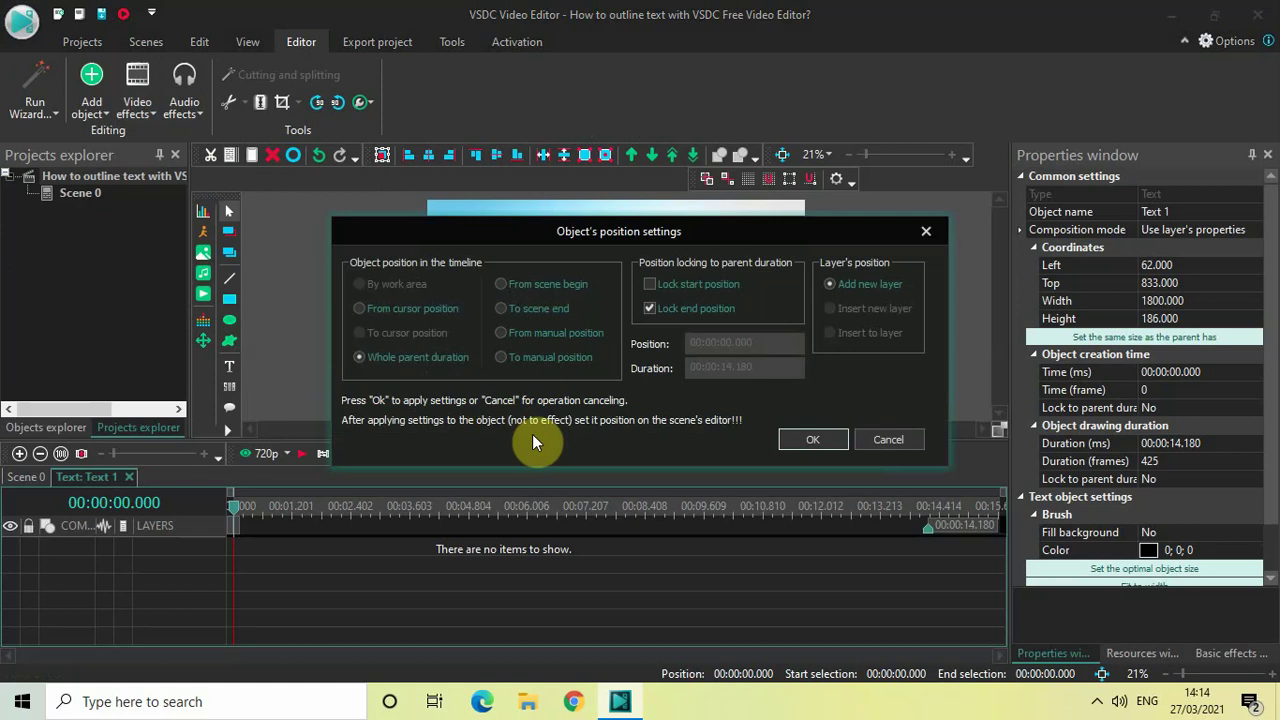
{"action": "left_click", "coordinate": [829, 444]}
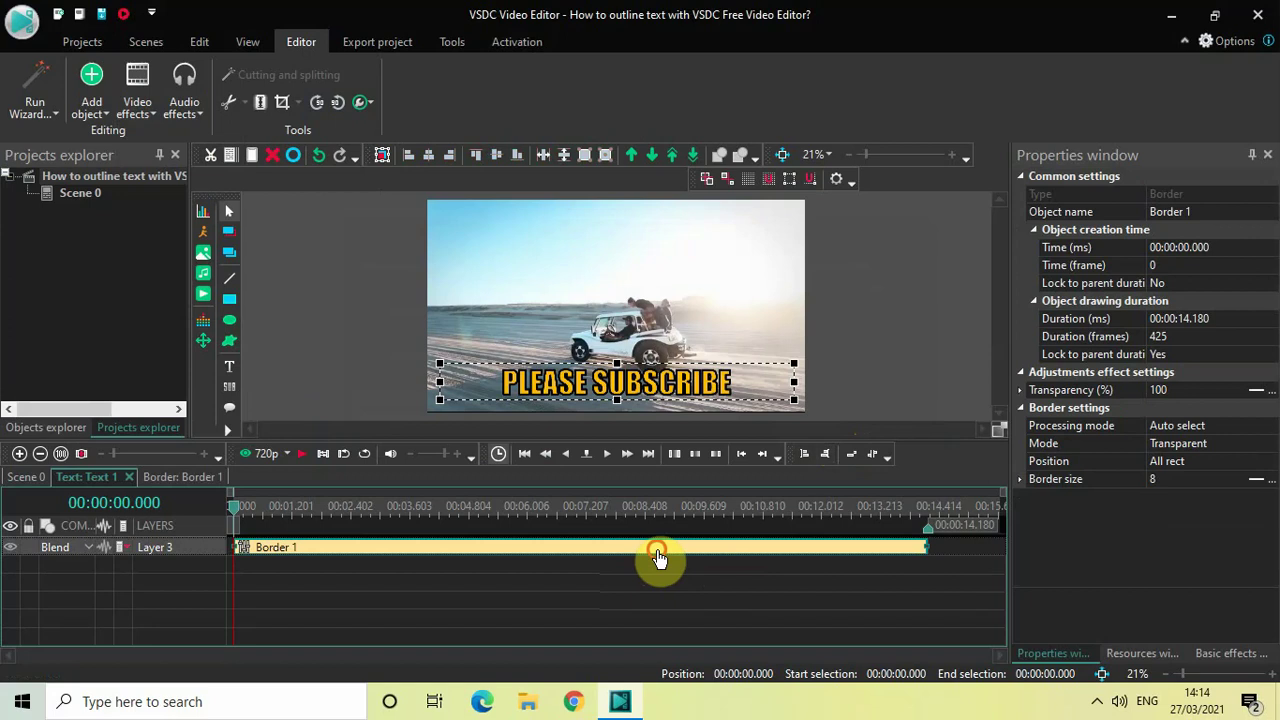
{"action": "key", "text": "Delete"}
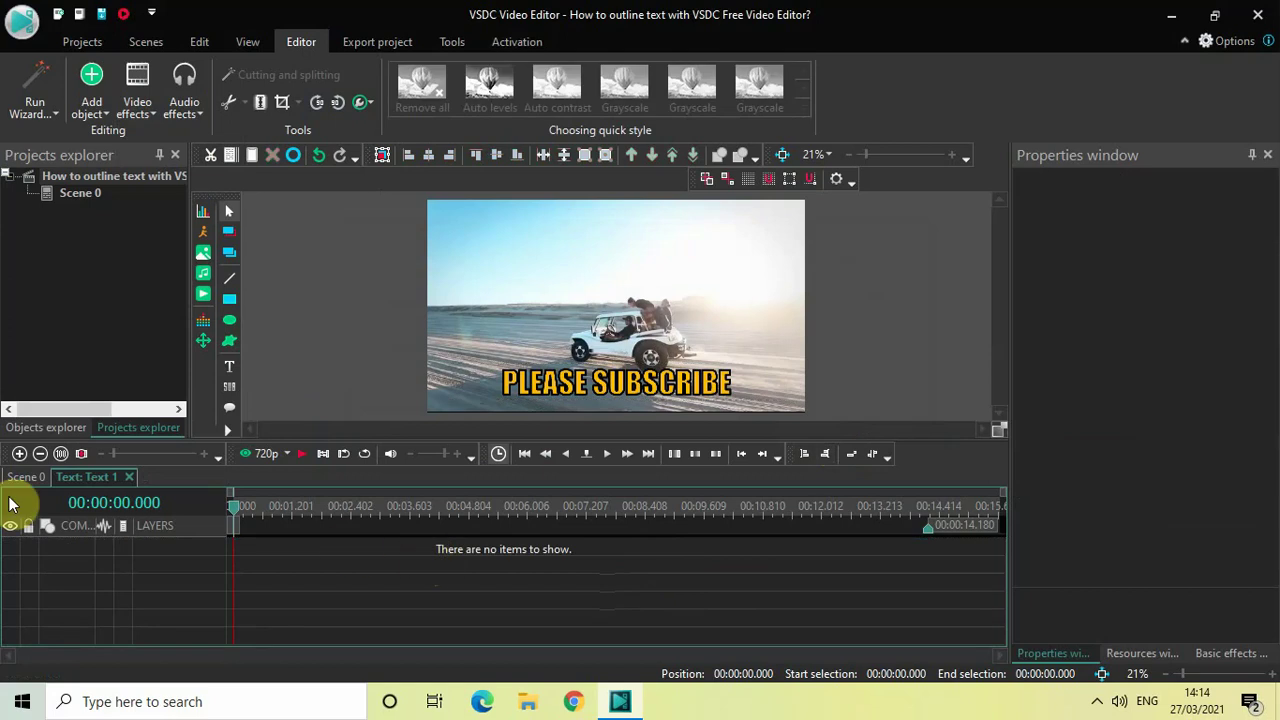
- Set Text 1's duration to 00:00:05.005 and move it to start at 00:00:05.005
{"action": "left_click", "coordinate": [25, 478]}
{"action": "left_click", "coordinate": [447, 550]}
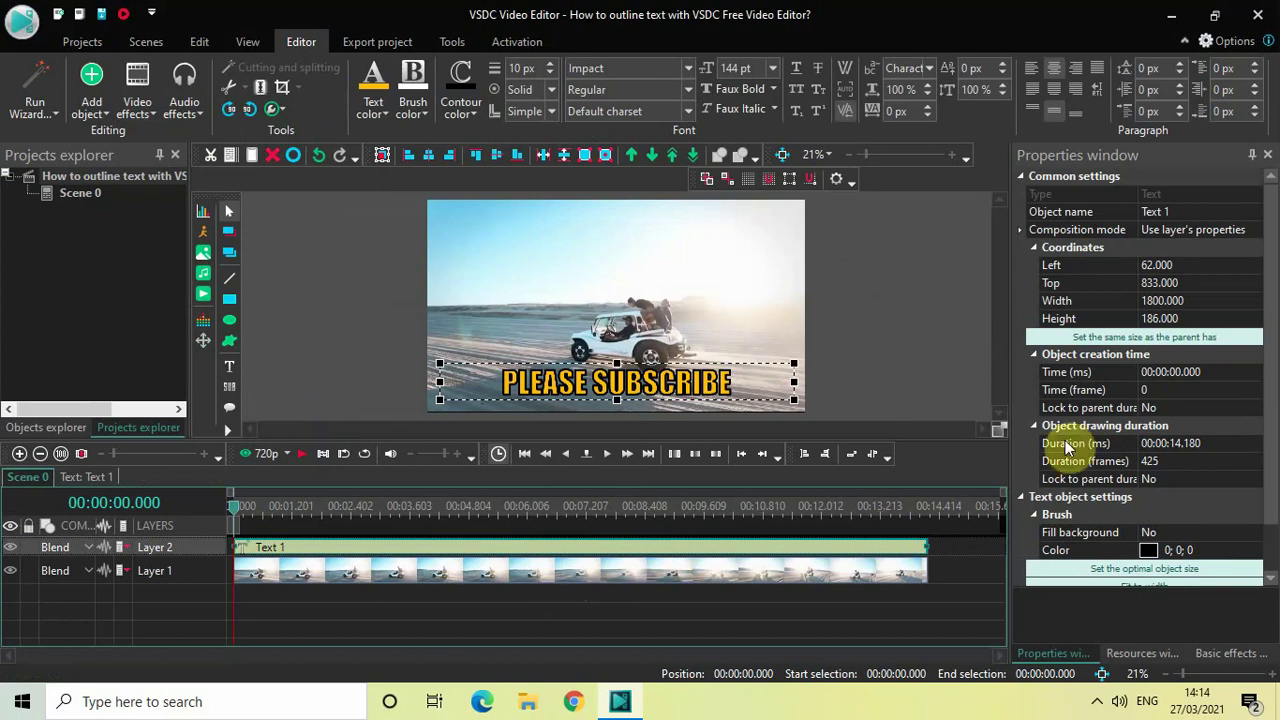
{"action": "left_click", "coordinate": [1225, 440]}
{"action": "key", "text": "BackSpace"}
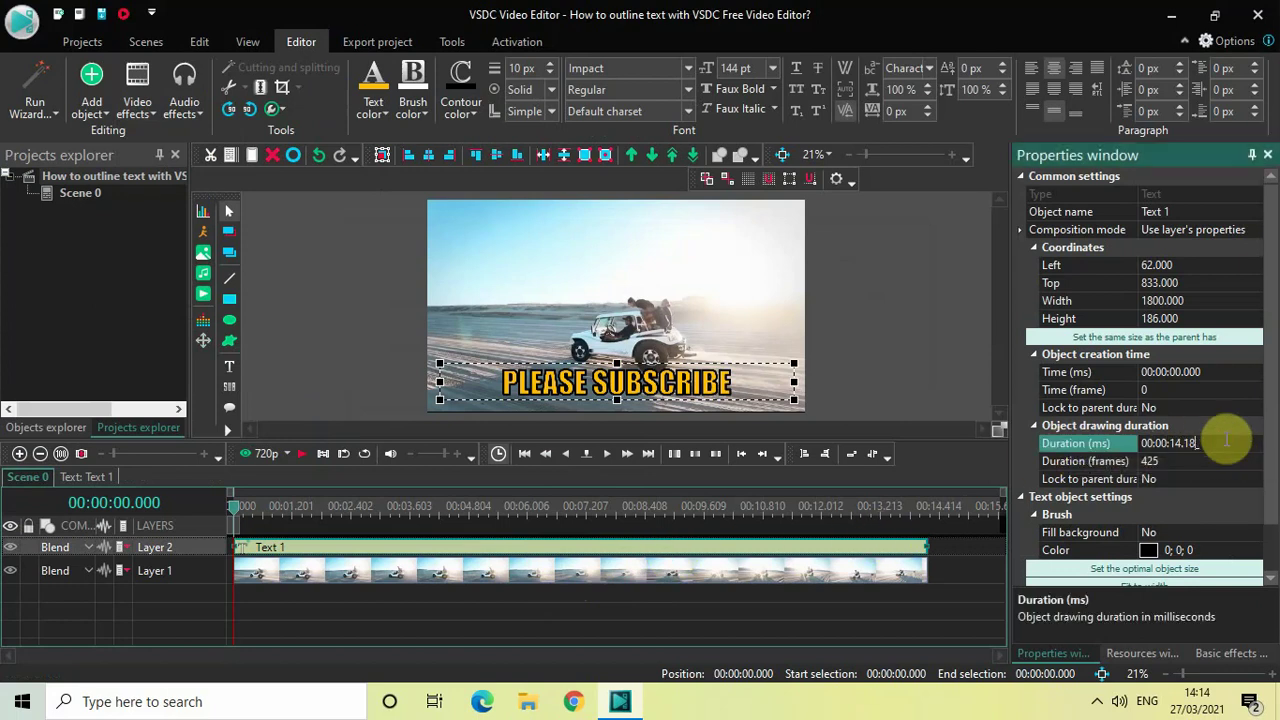
{"action": "key", "text": "BackSpace"}
{"action": "key", "text": "BackSpace"}
{"action": "key", "text": "BackSpace"}
{"action": "key", "text": "BackSpace"}
{"action": "type", "text": "05005"}
{"action": "key", "text": "Return"}
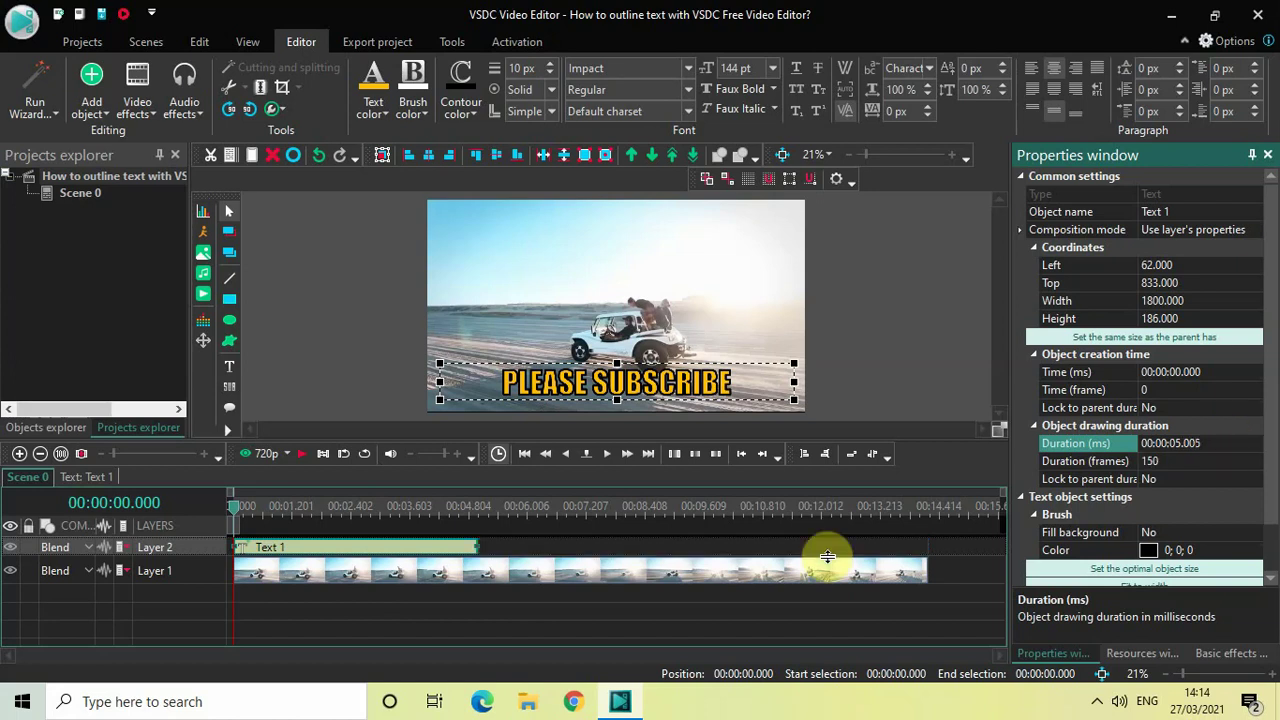
{"action": "left_click", "coordinate": [330, 548]}
{"action": "left_click_drag", "start_coordinate": [330, 550], "coordinate": [577, 551]}
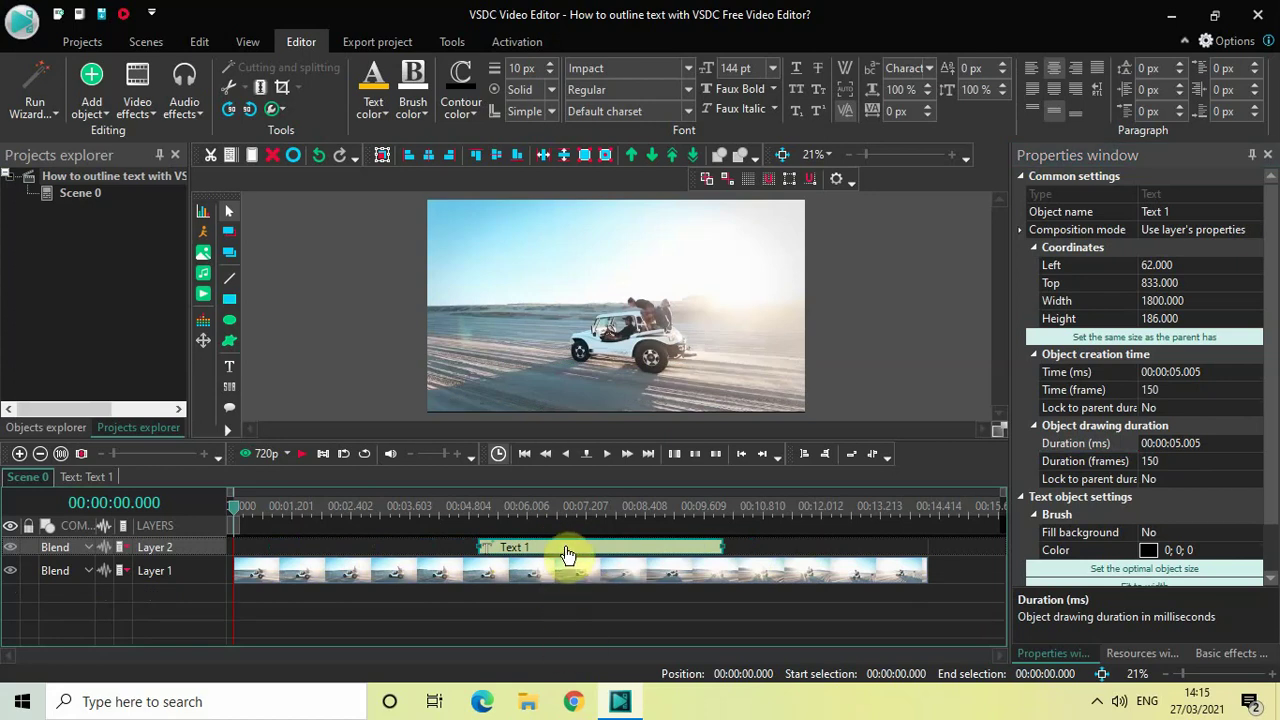
- Add a Borders transparency effect spanning the text's whole duration
{"action": "double_click", "coordinate": [566, 549]}
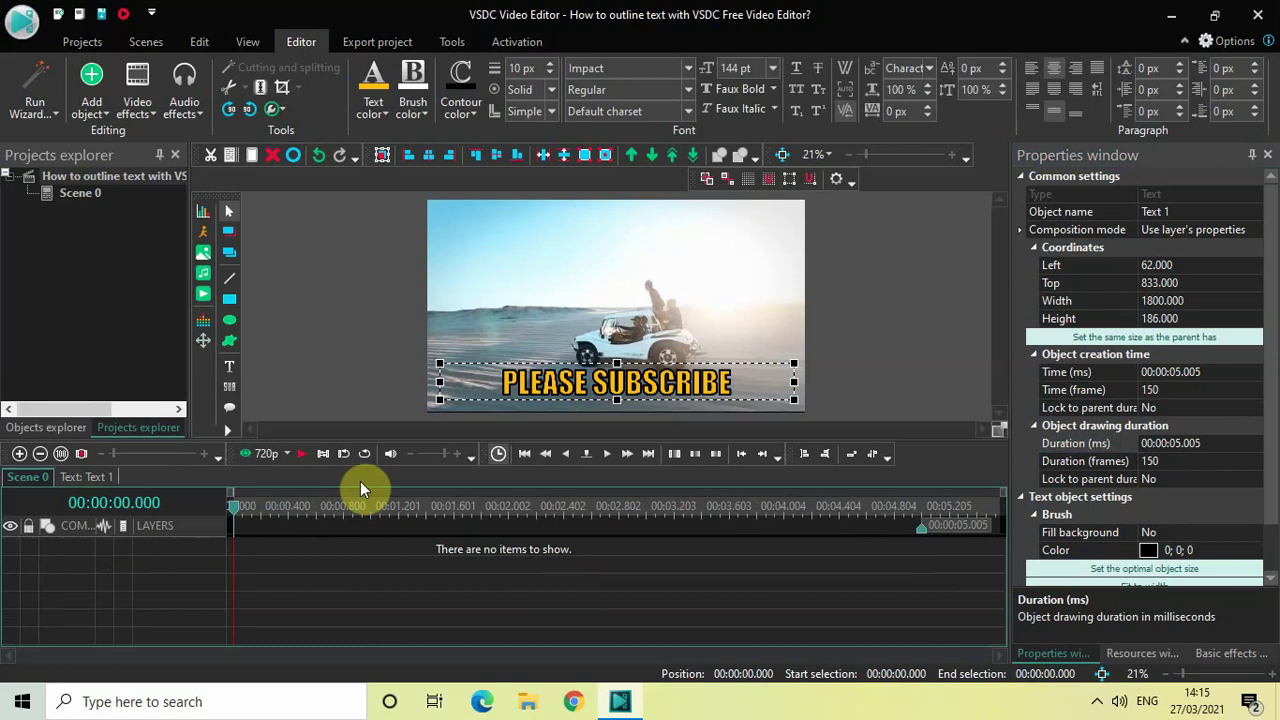
{"action": "left_click", "coordinate": [140, 92]}
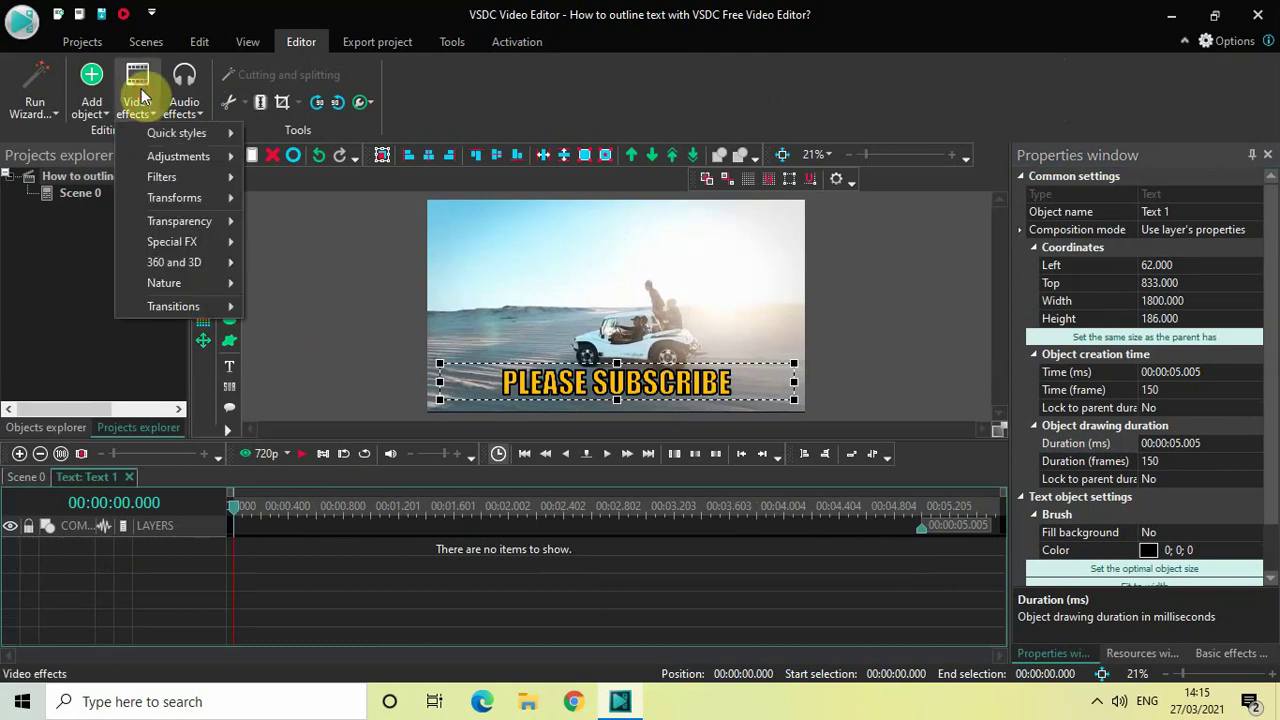
{"action": "mouse_move", "coordinate": [180, 222]}
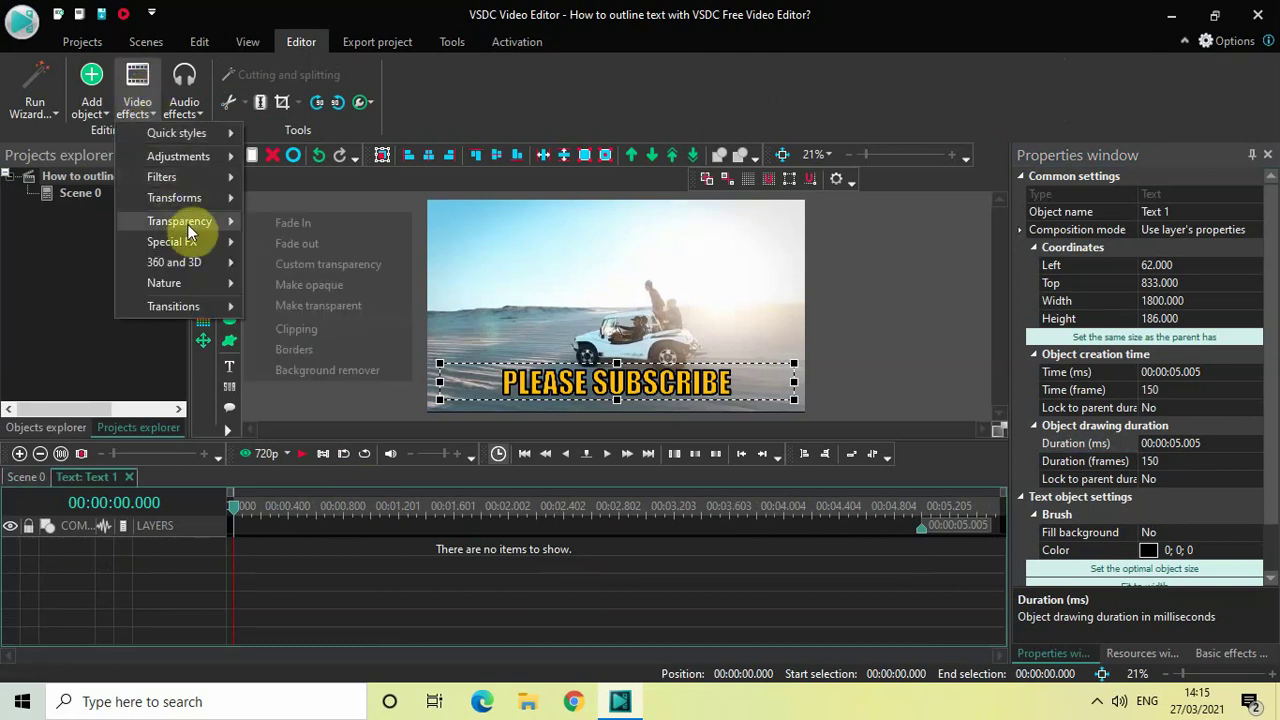
{"action": "left_click", "coordinate": [321, 348]}
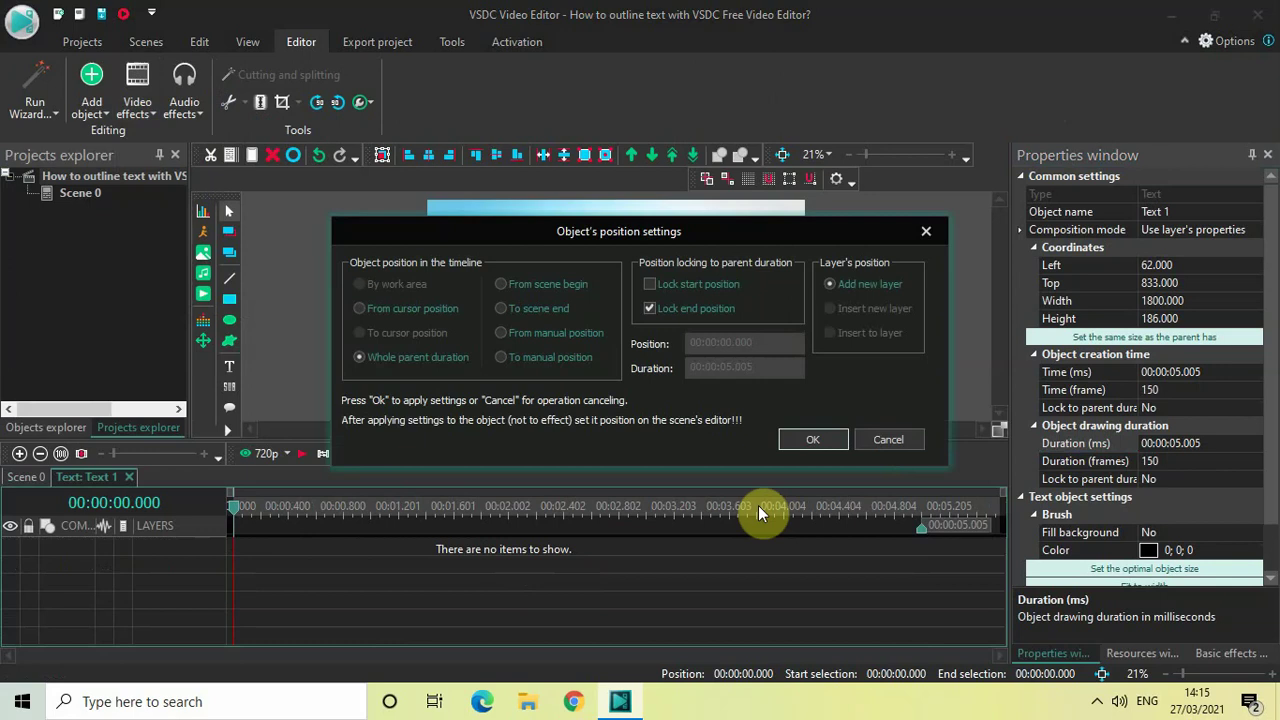
{"action": "left_click", "coordinate": [818, 437]}
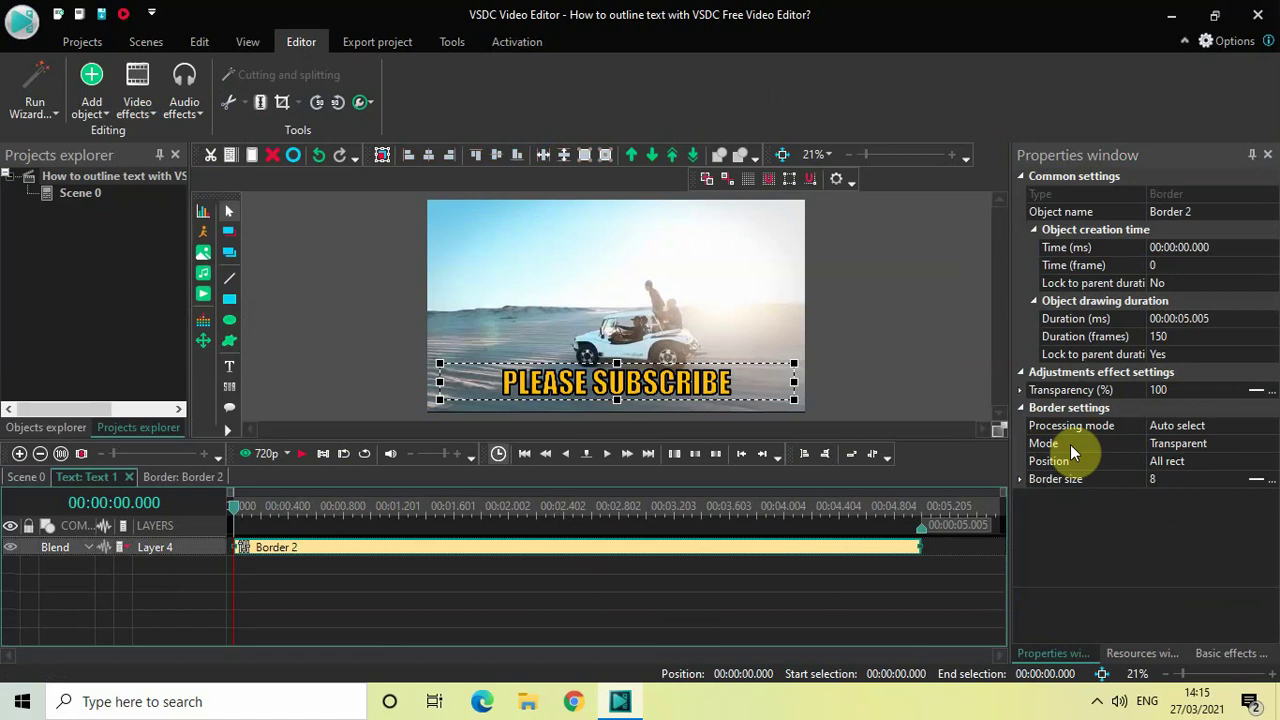
- Set the border Mode to Solid and its color to black
{"action": "left_click", "coordinate": [1272, 448]}
{"action": "left_click", "coordinate": [1271, 444]}
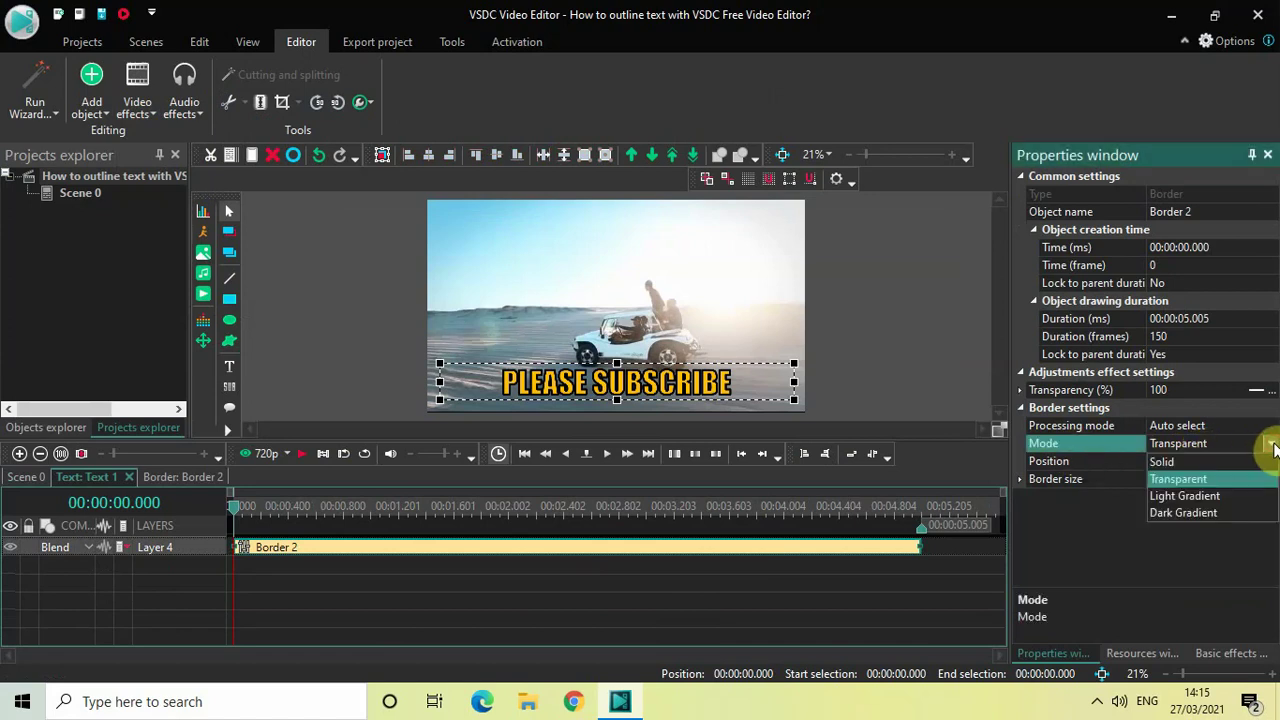
{"action": "left_click", "coordinate": [1209, 460]}
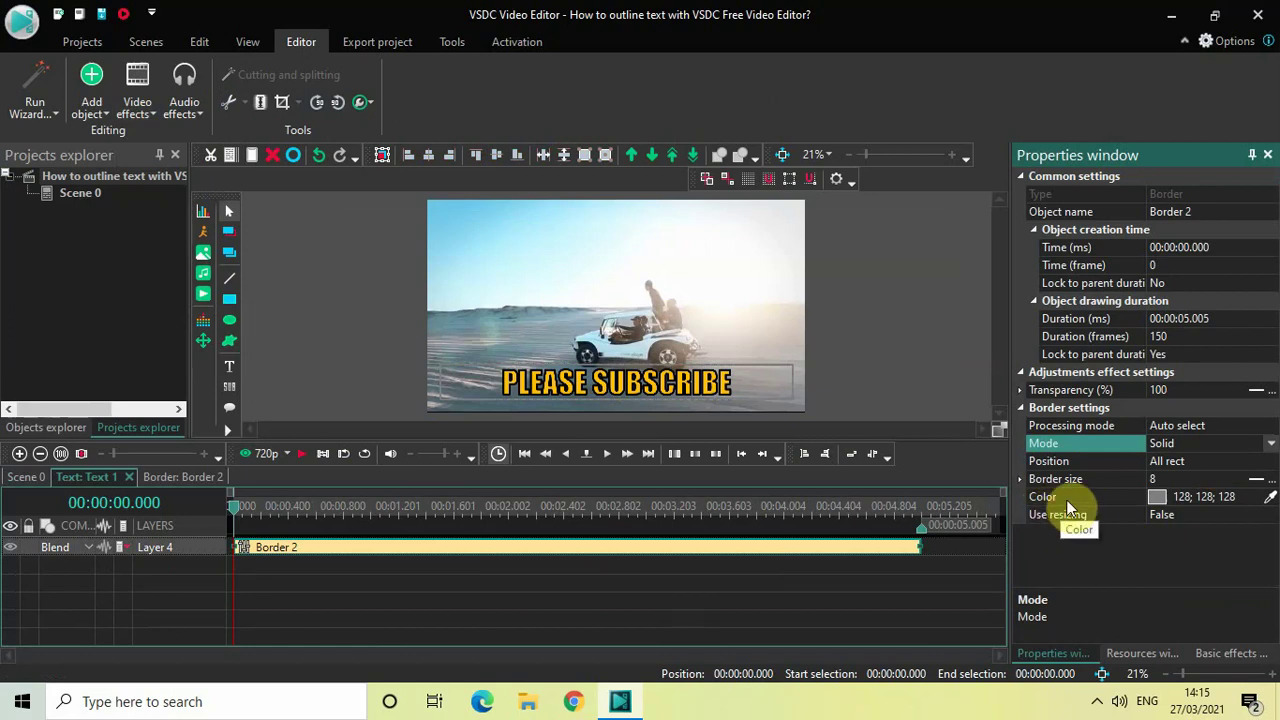
{"action": "left_click", "coordinate": [1256, 498]}
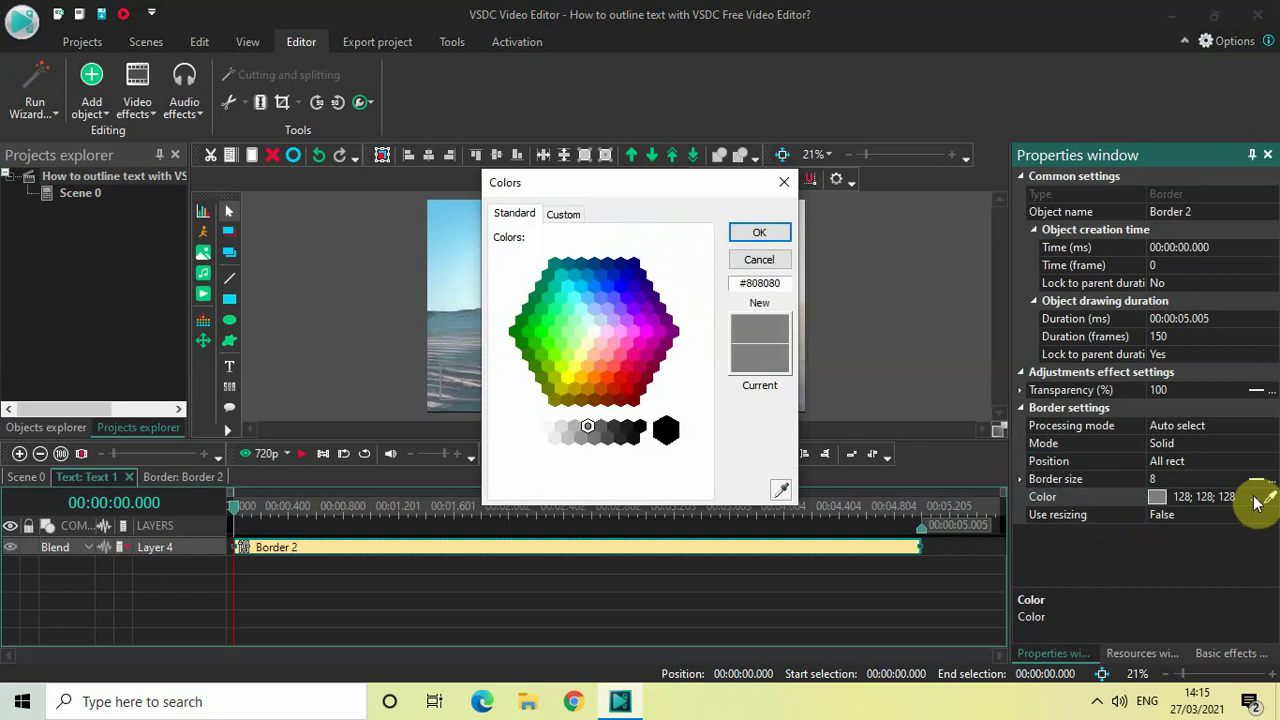
{"action": "left_click", "coordinate": [666, 431]}
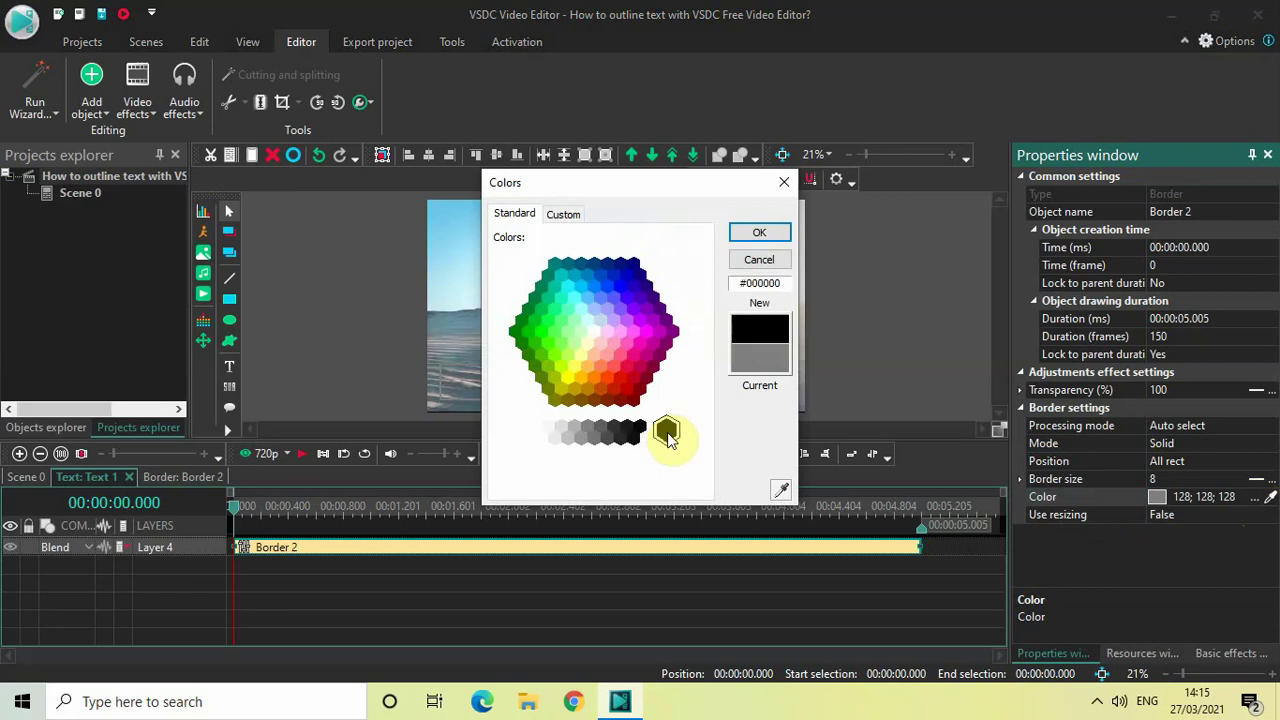
{"action": "left_click", "coordinate": [758, 234]}
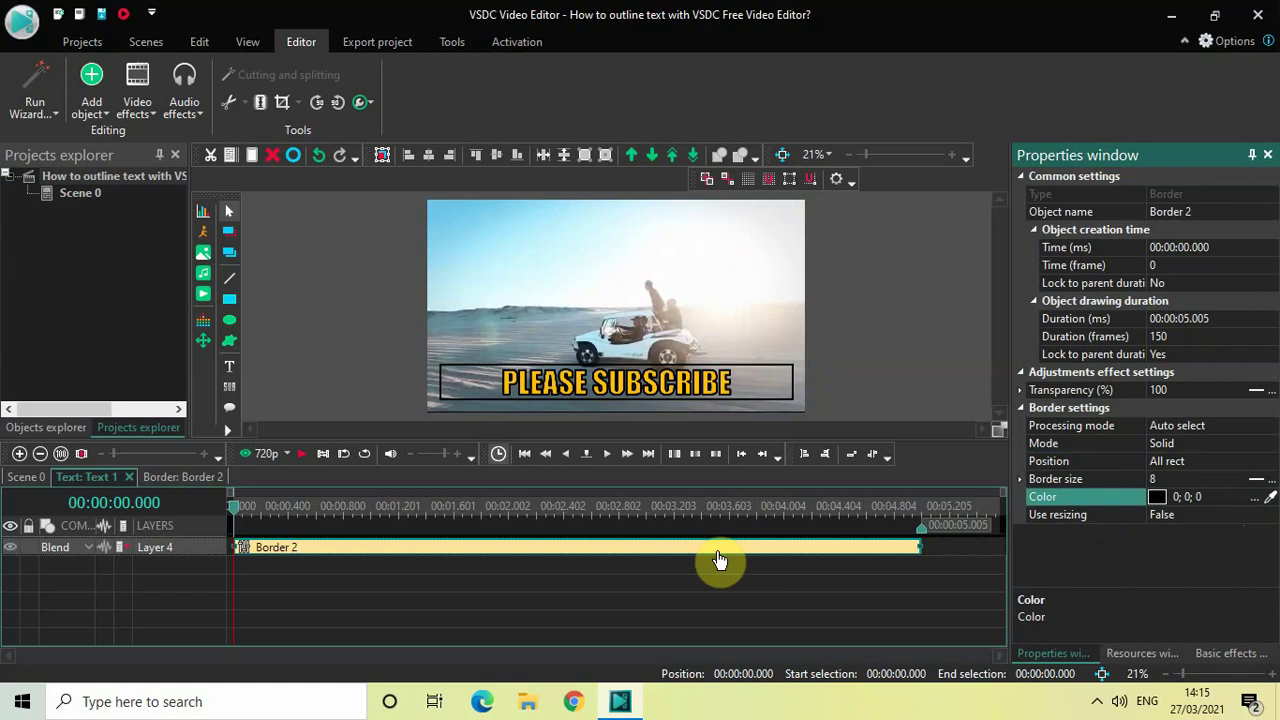
- Back on Scene 0, narrow the text box to 1252 wide to fit the words
{"action": "left_click", "coordinate": [62, 476]}
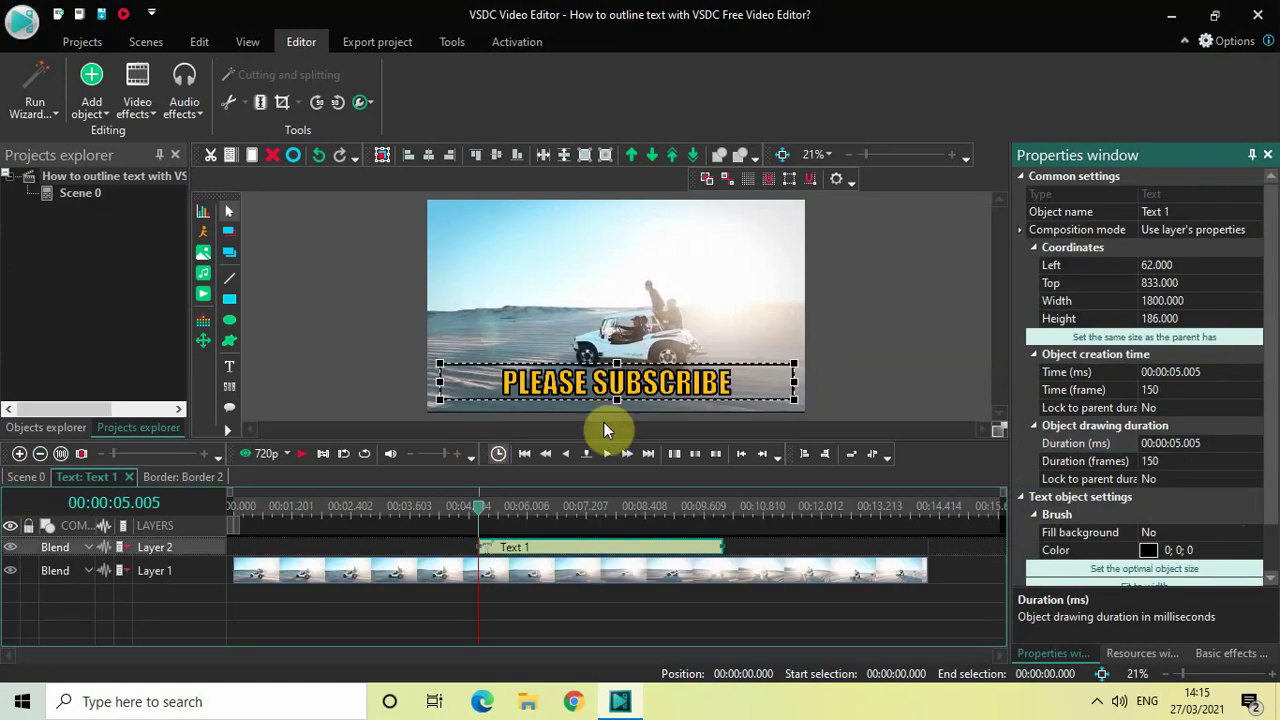
{"action": "left_click", "coordinate": [792, 381]}
{"action": "left_click_drag", "start_coordinate": [792, 381], "coordinate": [686, 388]}
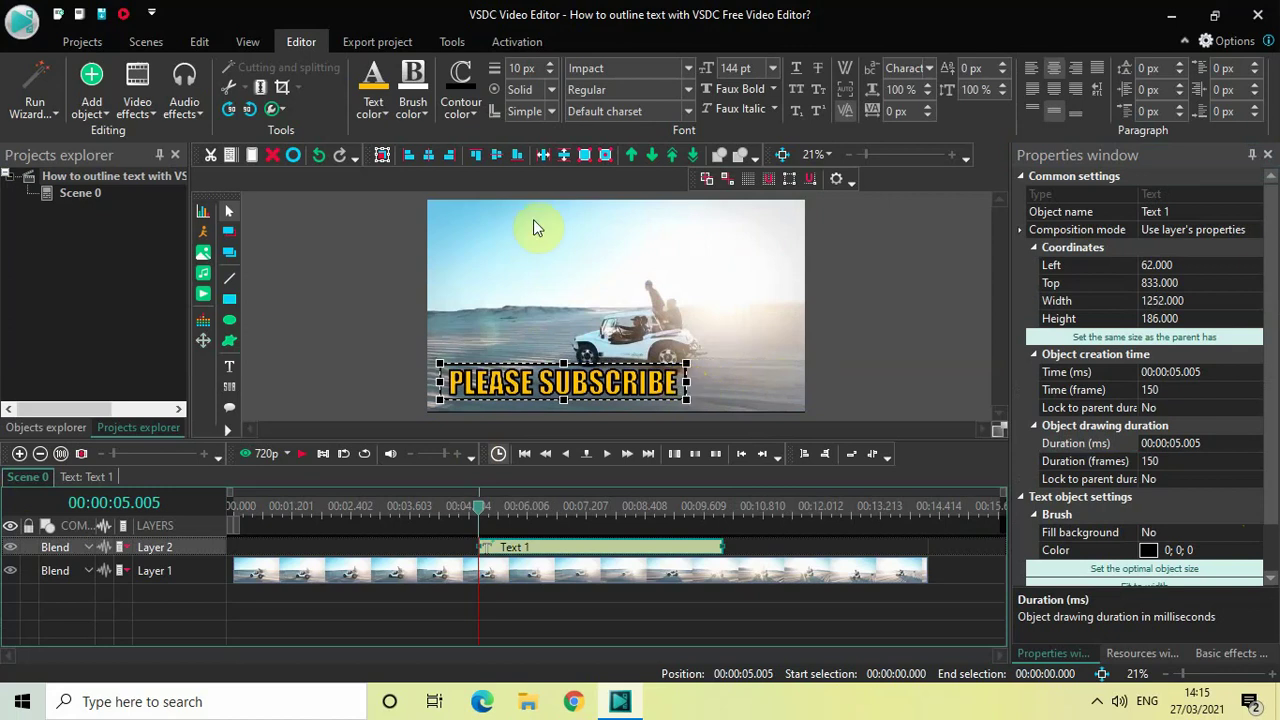
- Center the bordered caption horizontally on the video and play it back from the start
{"action": "left_click", "coordinate": [424, 156]}
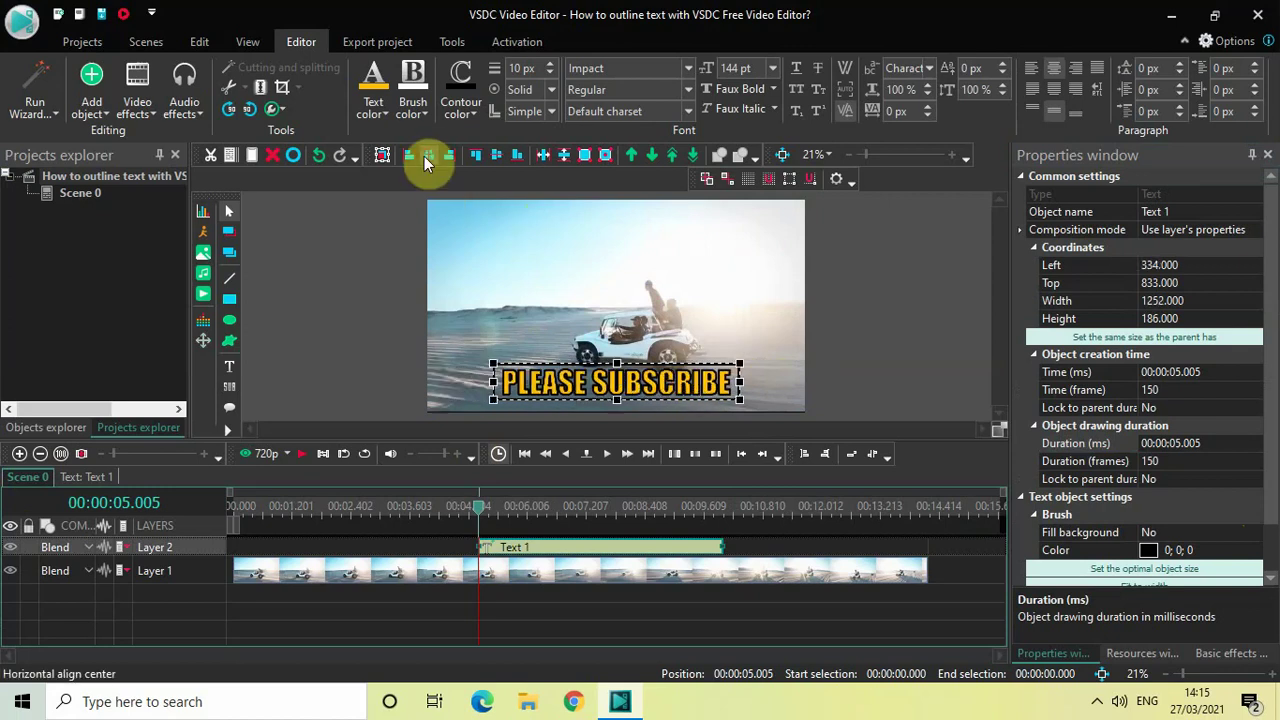
{"action": "left_click", "coordinate": [866, 319]}
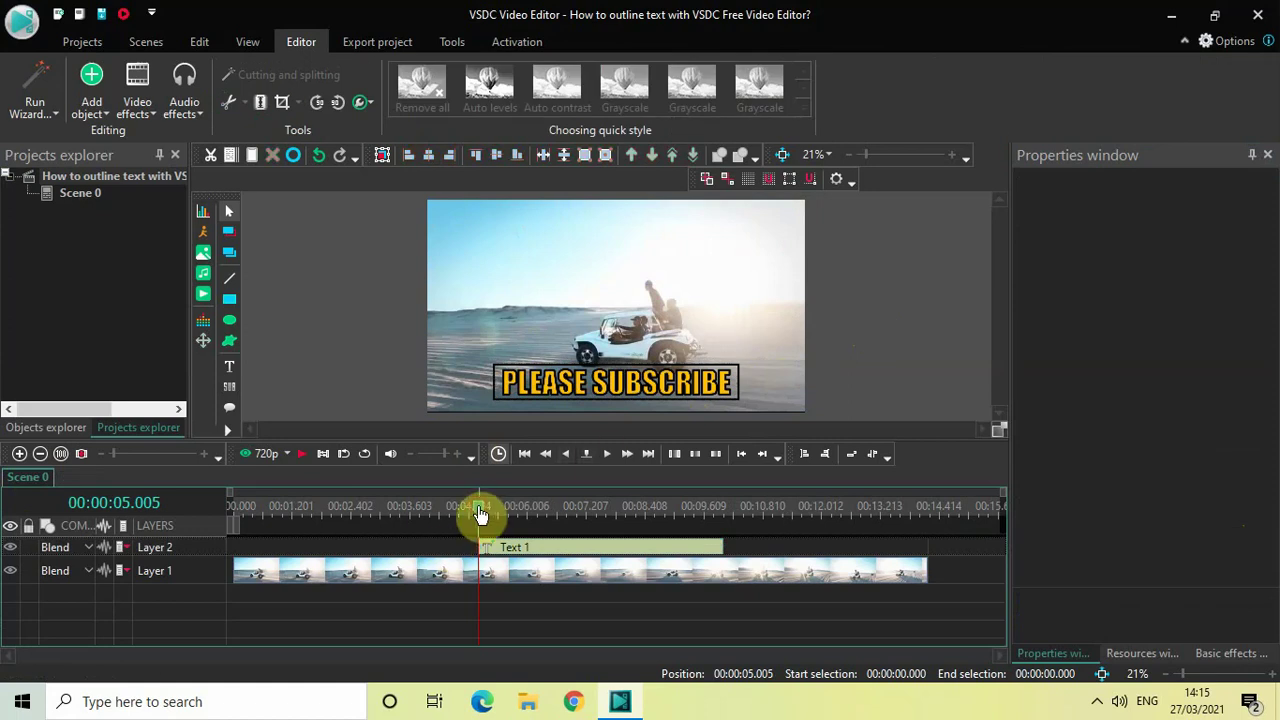
{"action": "left_click_drag", "start_coordinate": [480, 514], "coordinate": [215, 515]}
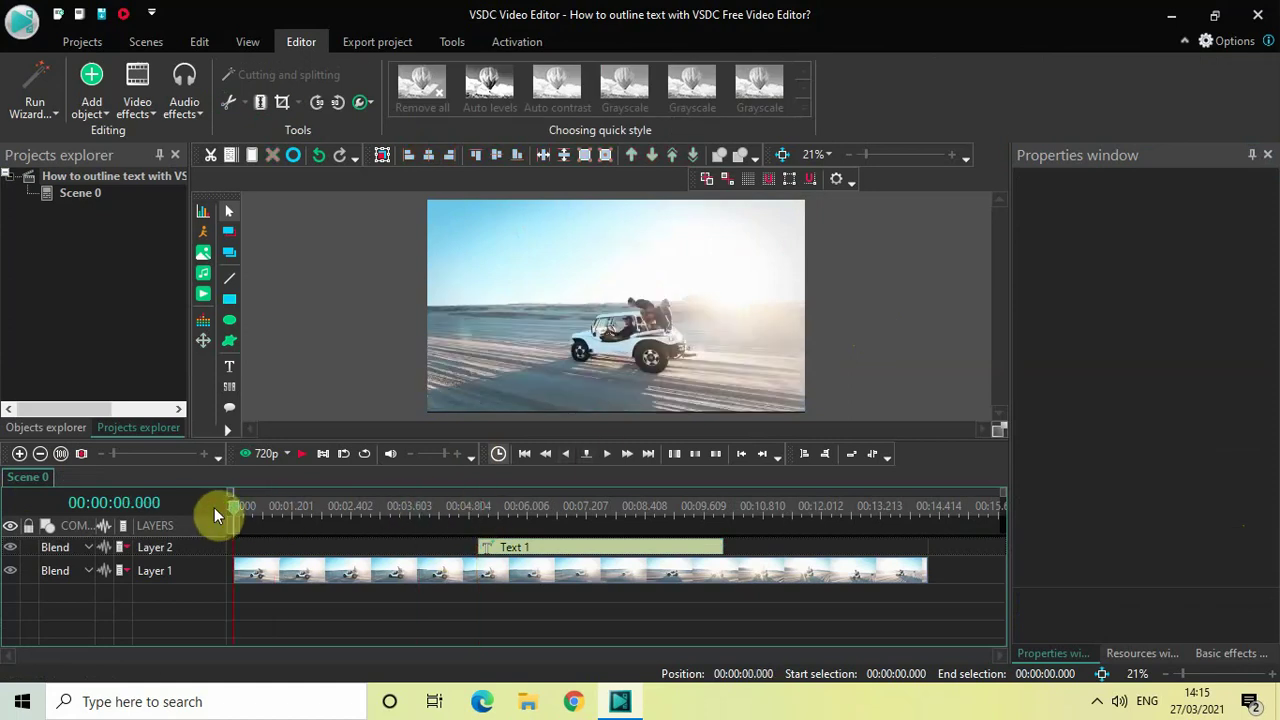
{"action": "key", "text": "space"}
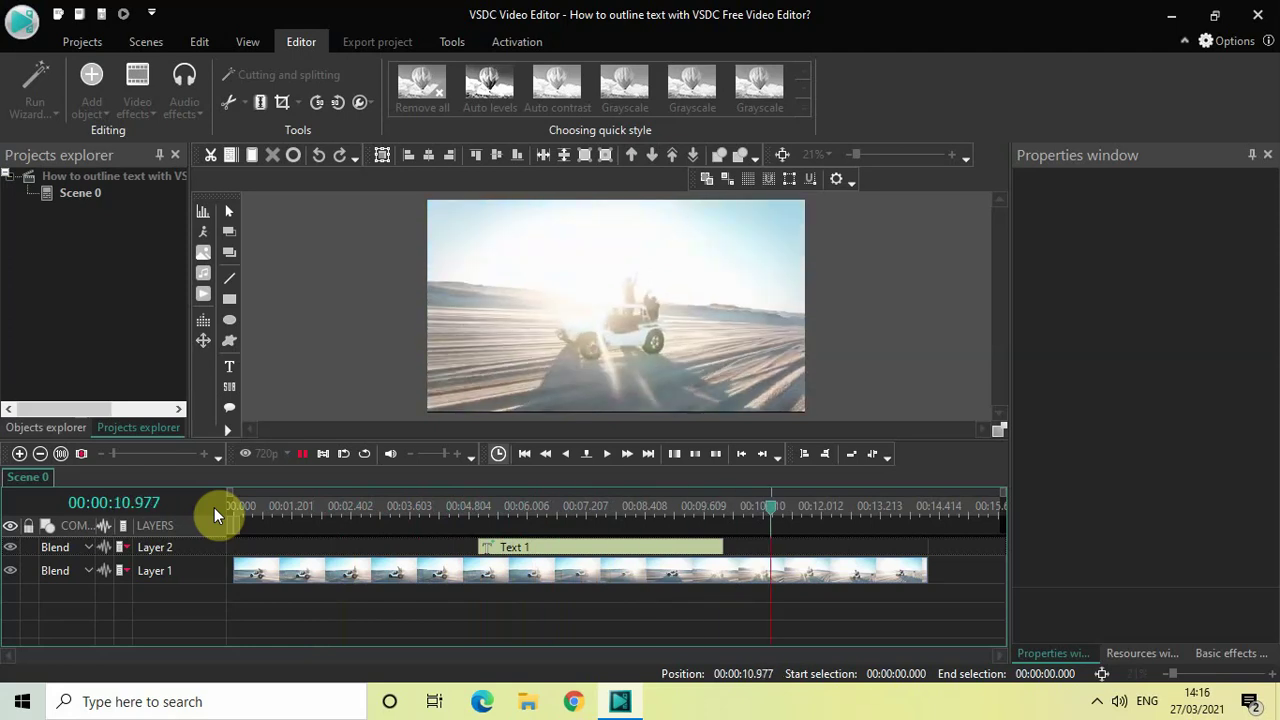
{"action": "key", "text": "space"}
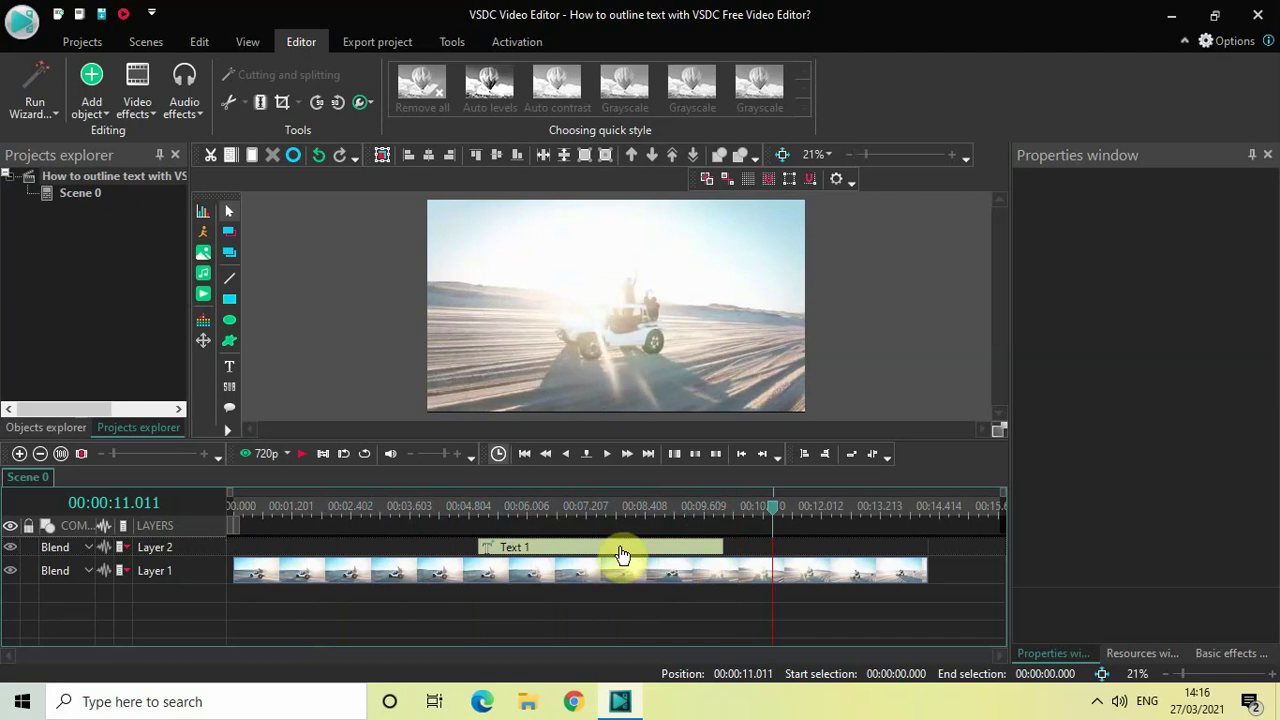
{"action": "double_click", "coordinate": [621, 555]}
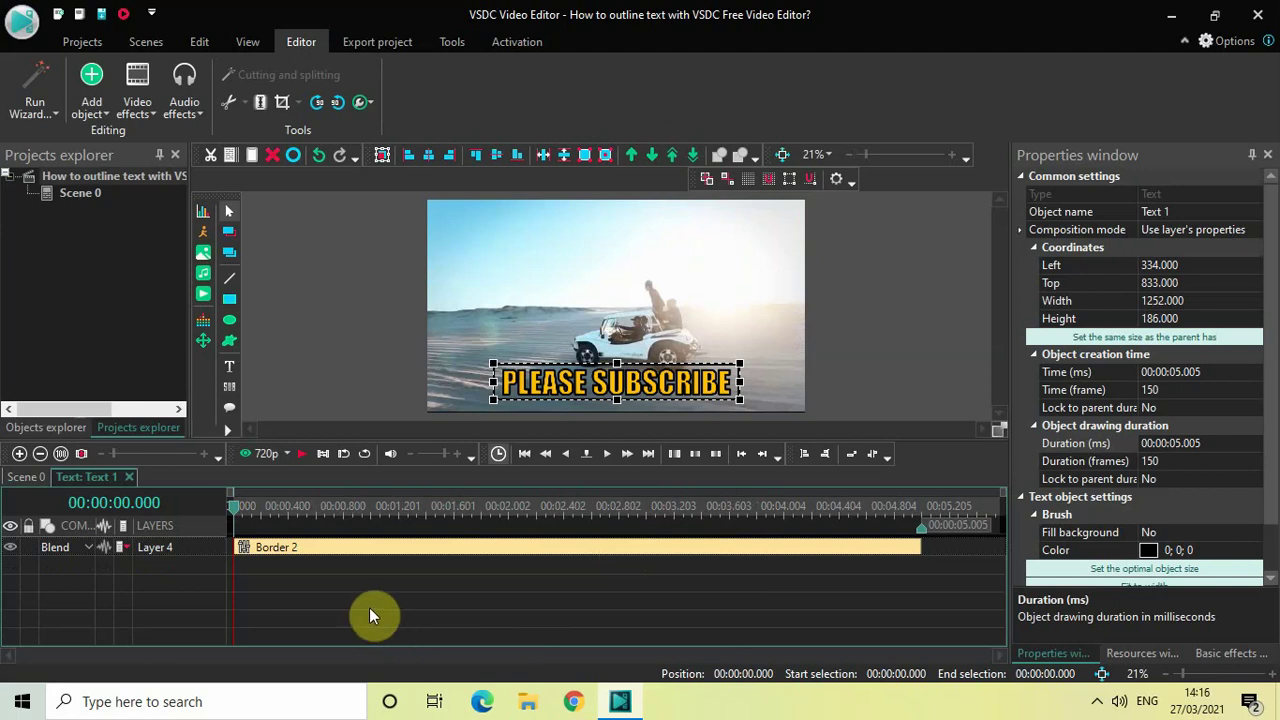
- Add a Push transition to the caption's end and select Push 1
{"action": "left_click", "coordinate": [137, 105]}
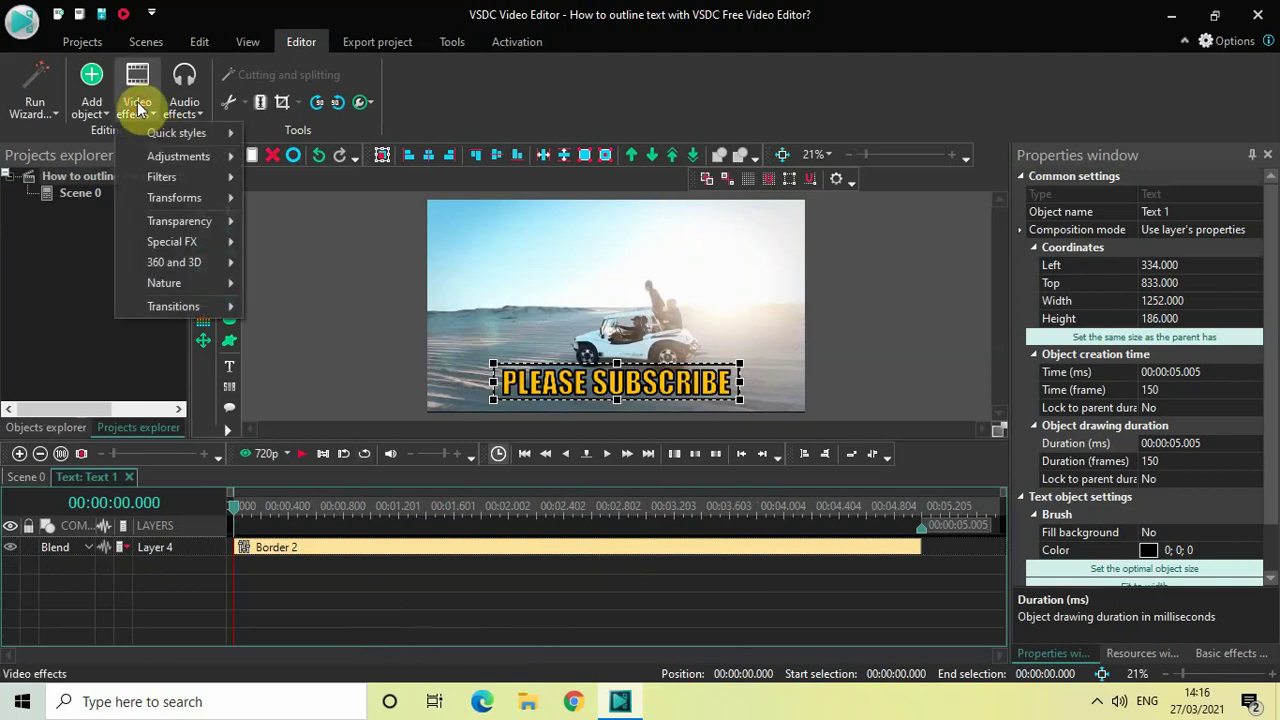
{"action": "mouse_move", "coordinate": [188, 307]}
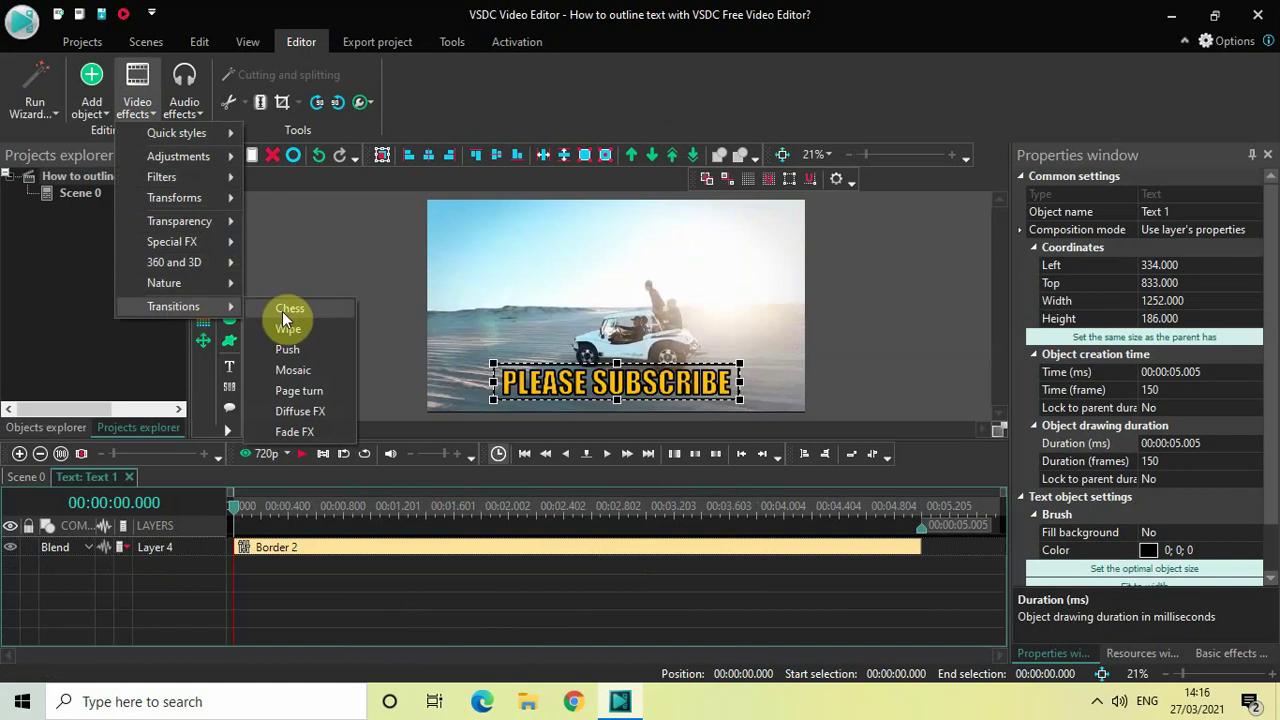
{"action": "left_click", "coordinate": [312, 355]}
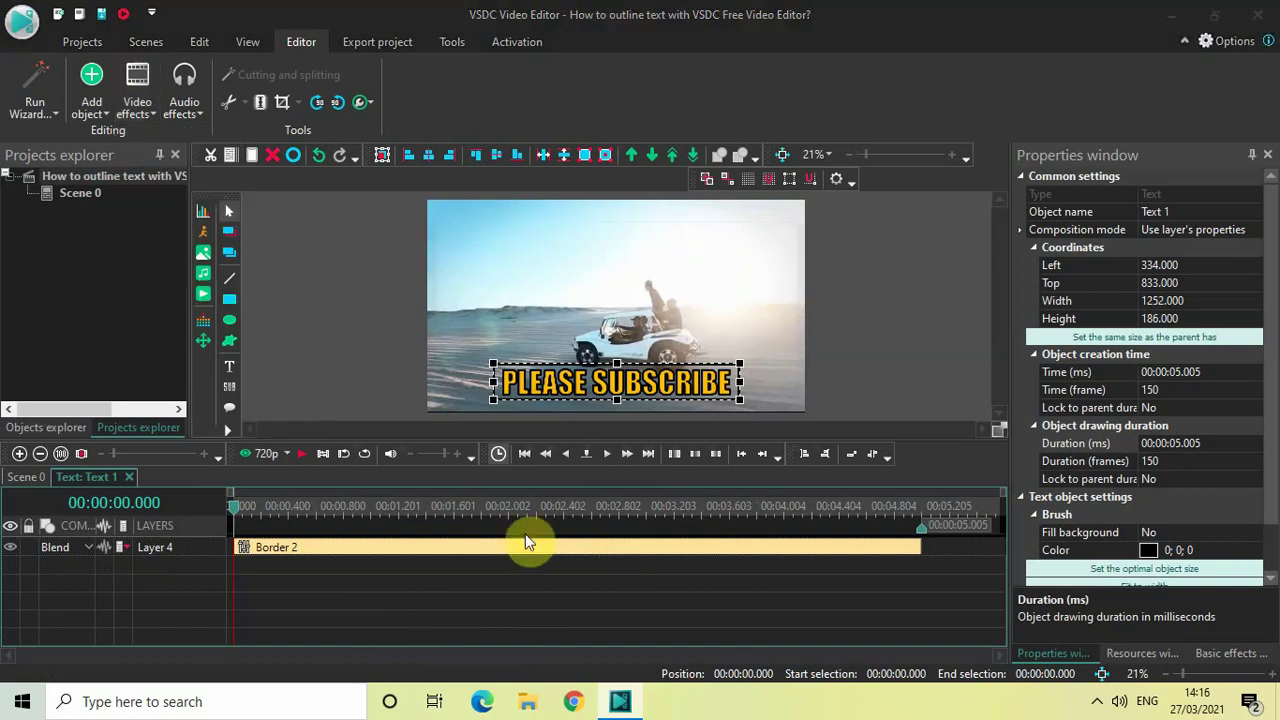
{"action": "left_click", "coordinate": [824, 432]}
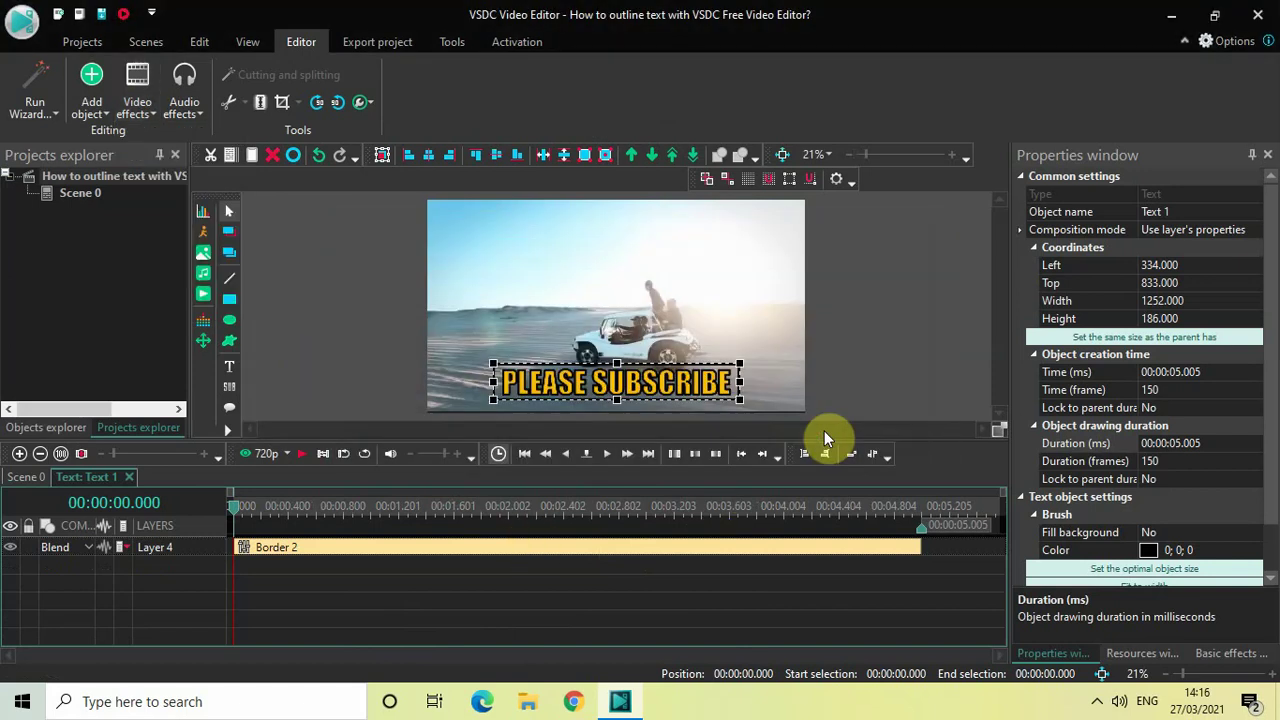
{"action": "left_click", "coordinate": [849, 547]}
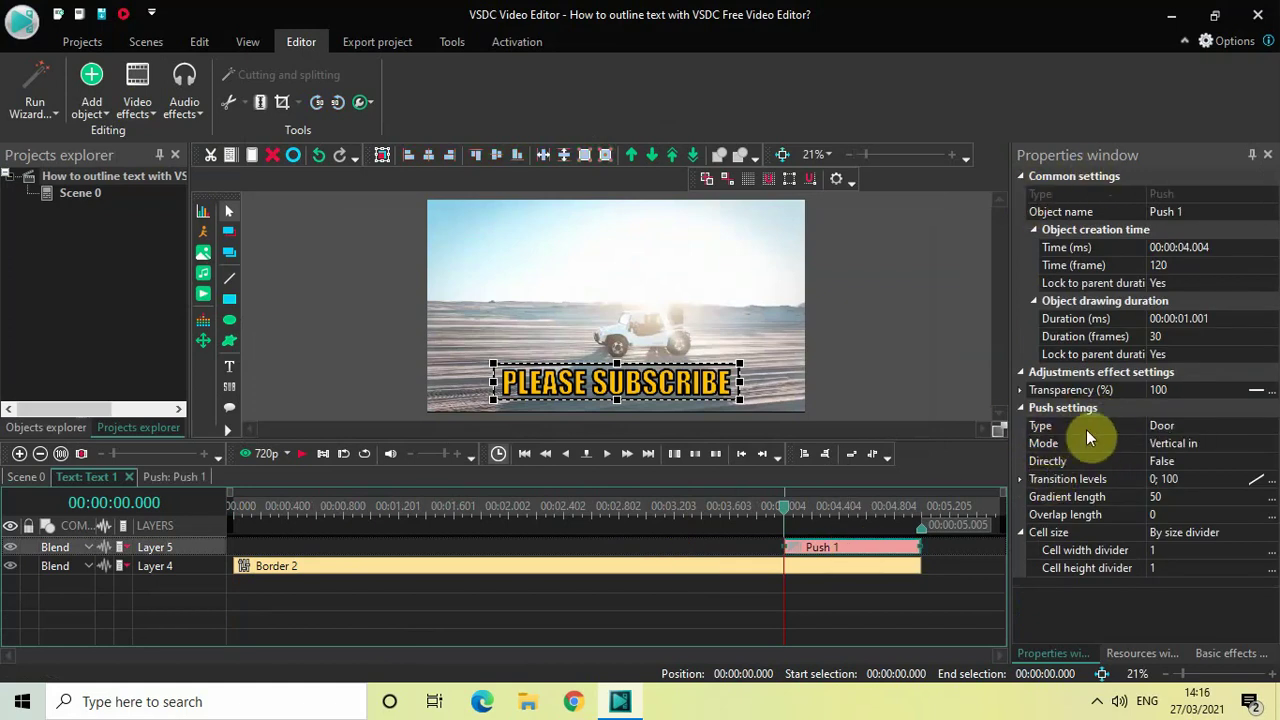
- Set Push 1 to Type Side, Mode Top to bottom, and Directly True
{"action": "left_click", "coordinate": [1270, 426]}
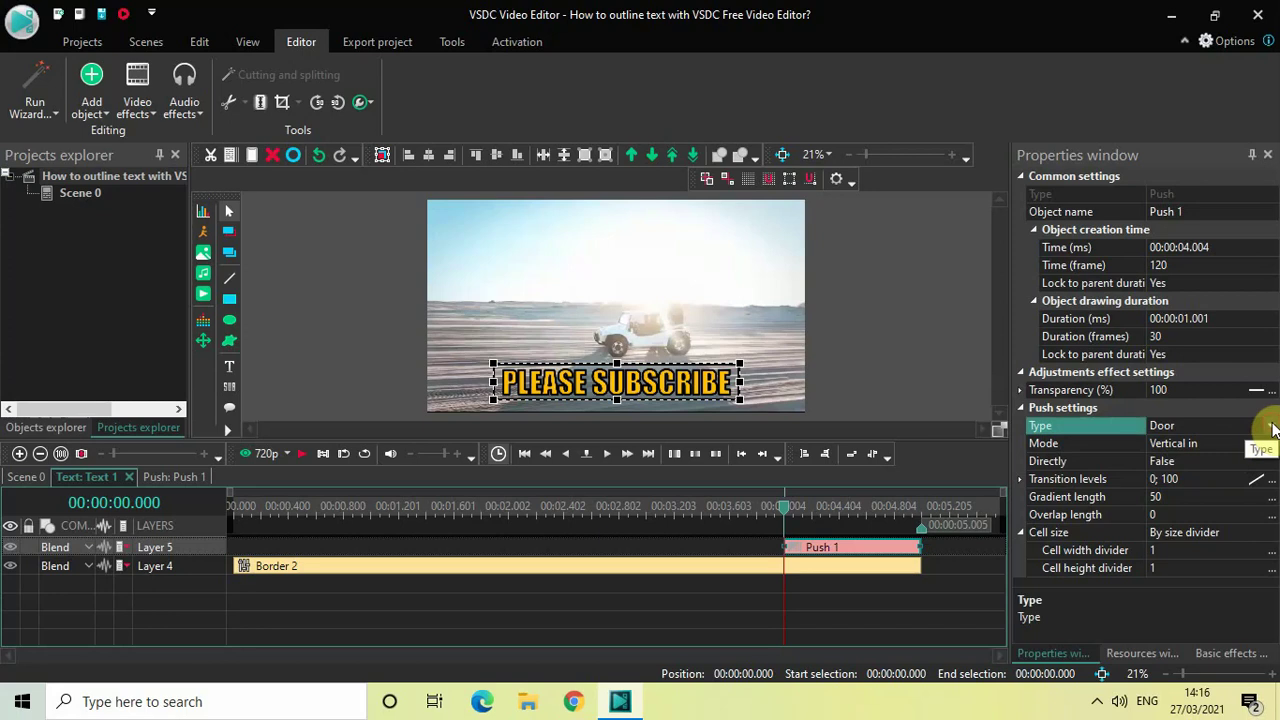
{"action": "left_click", "coordinate": [1271, 427]}
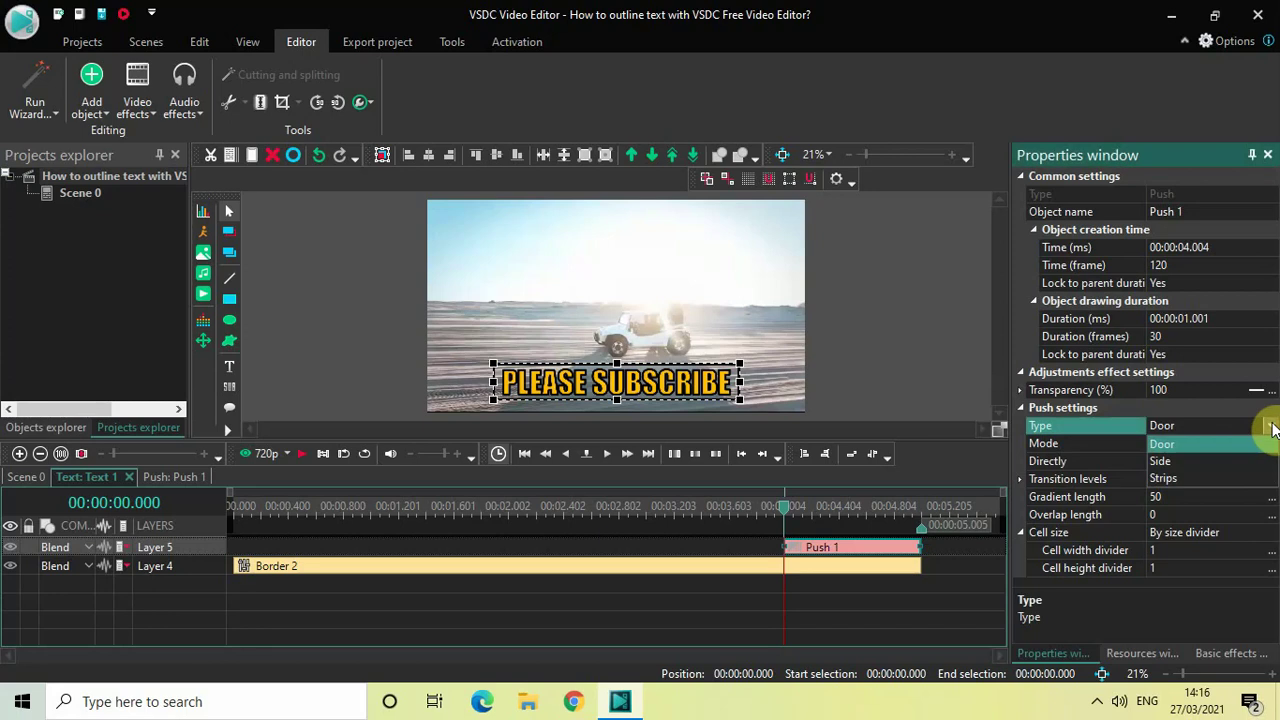
{"action": "left_click", "coordinate": [1206, 460]}
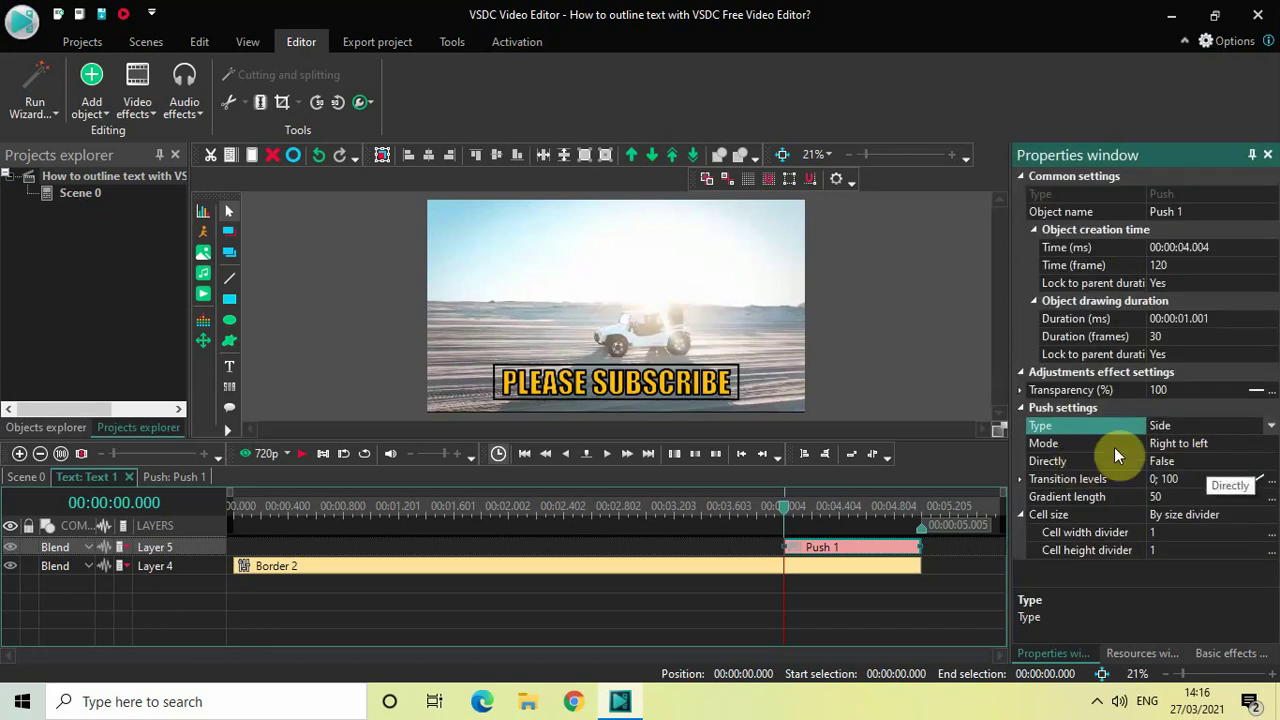
{"action": "left_click", "coordinate": [1272, 444]}
{"action": "left_click", "coordinate": [1270, 443]}
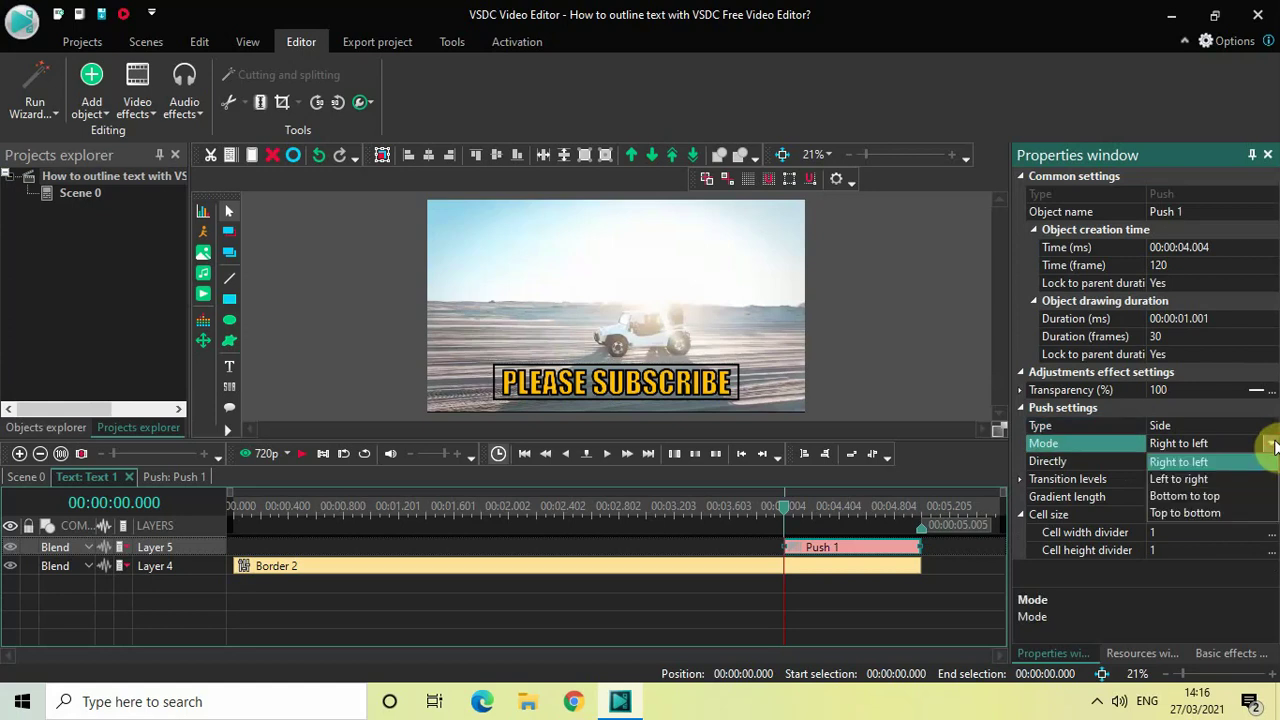
{"action": "left_click", "coordinate": [1189, 513]}
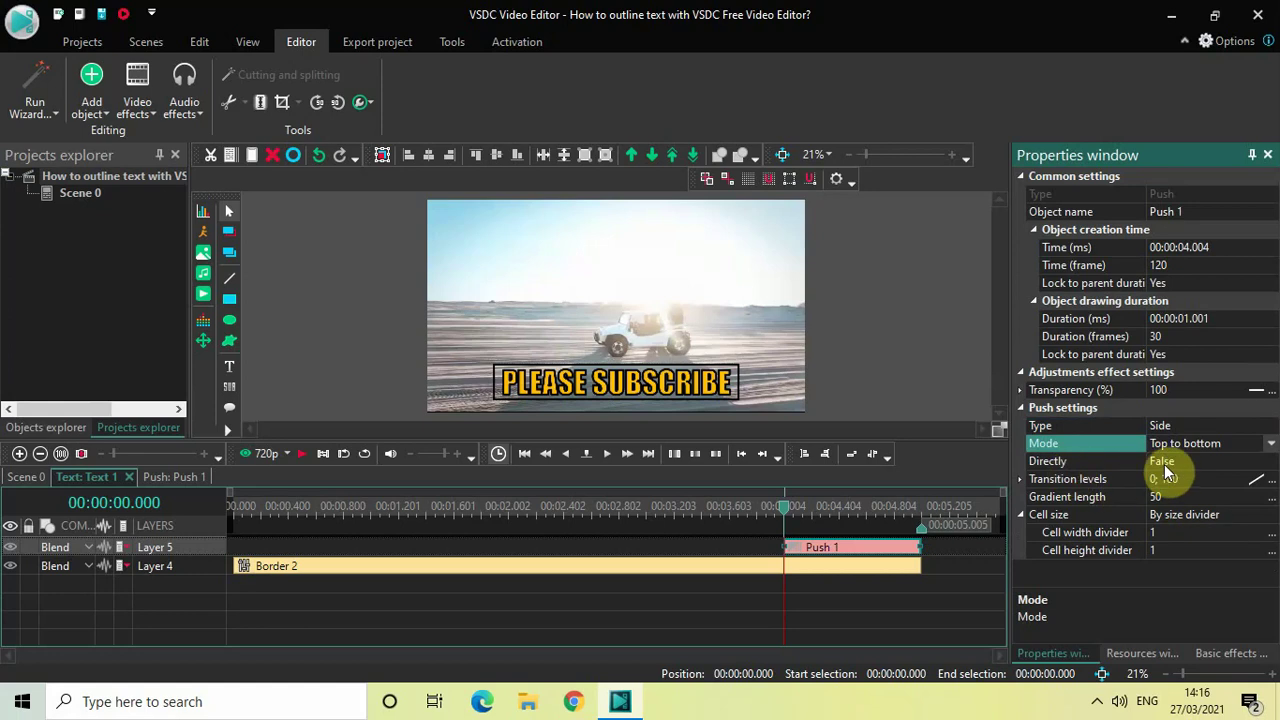
{"action": "left_click", "coordinate": [1272, 462]}
{"action": "left_click", "coordinate": [1272, 462]}
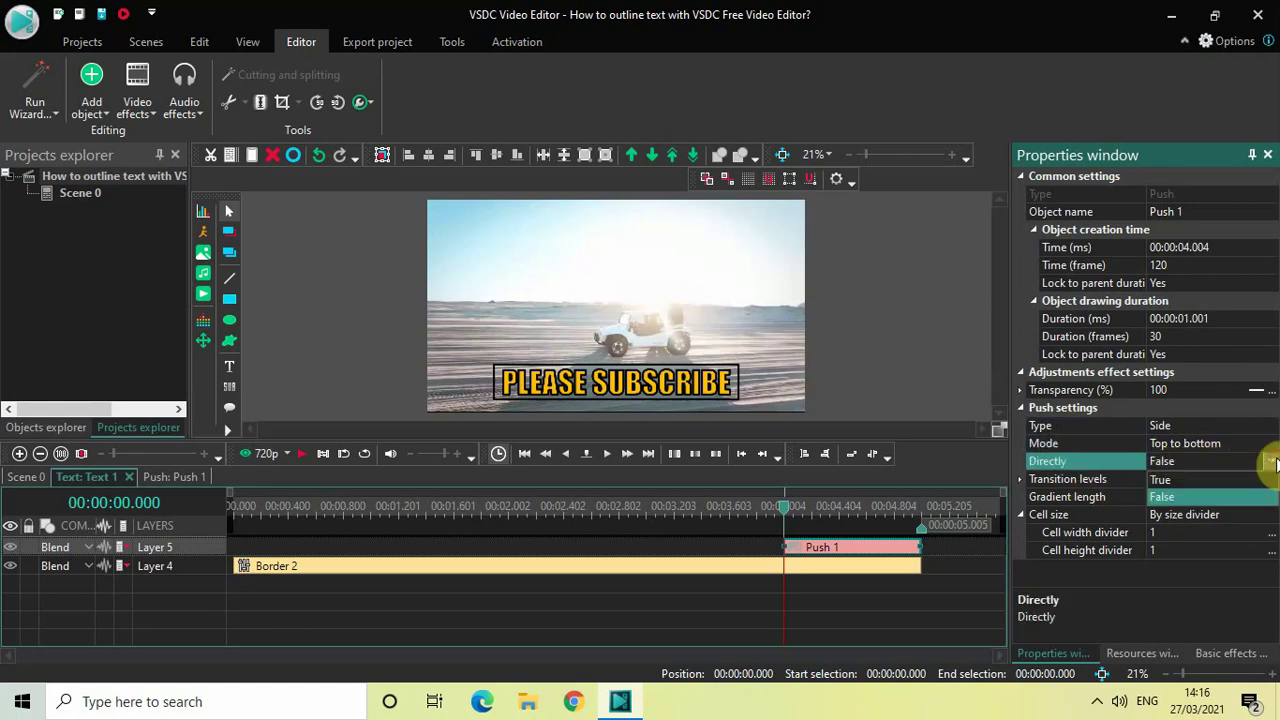
{"action": "left_click", "coordinate": [1205, 478]}
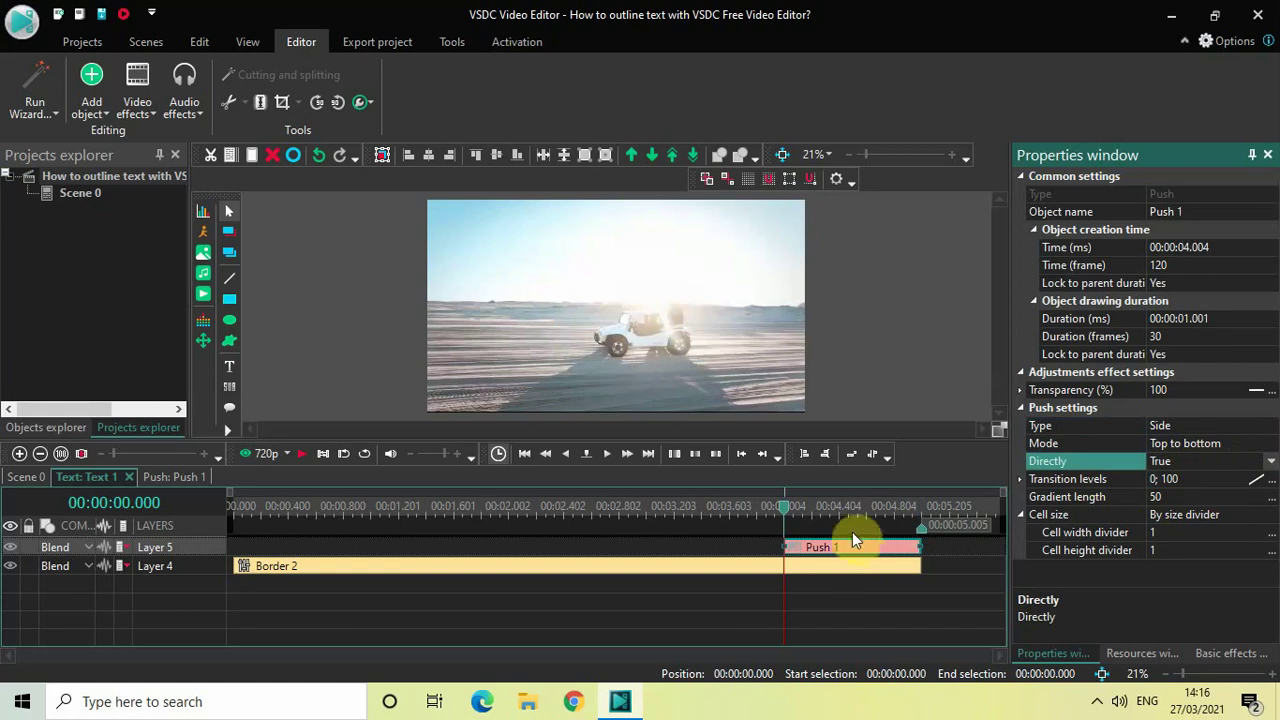
- Move Push 1 to the caption's start and preview the scene from about 2.9 s
{"action": "left_click_drag", "start_coordinate": [846, 548], "coordinate": [231, 525]}
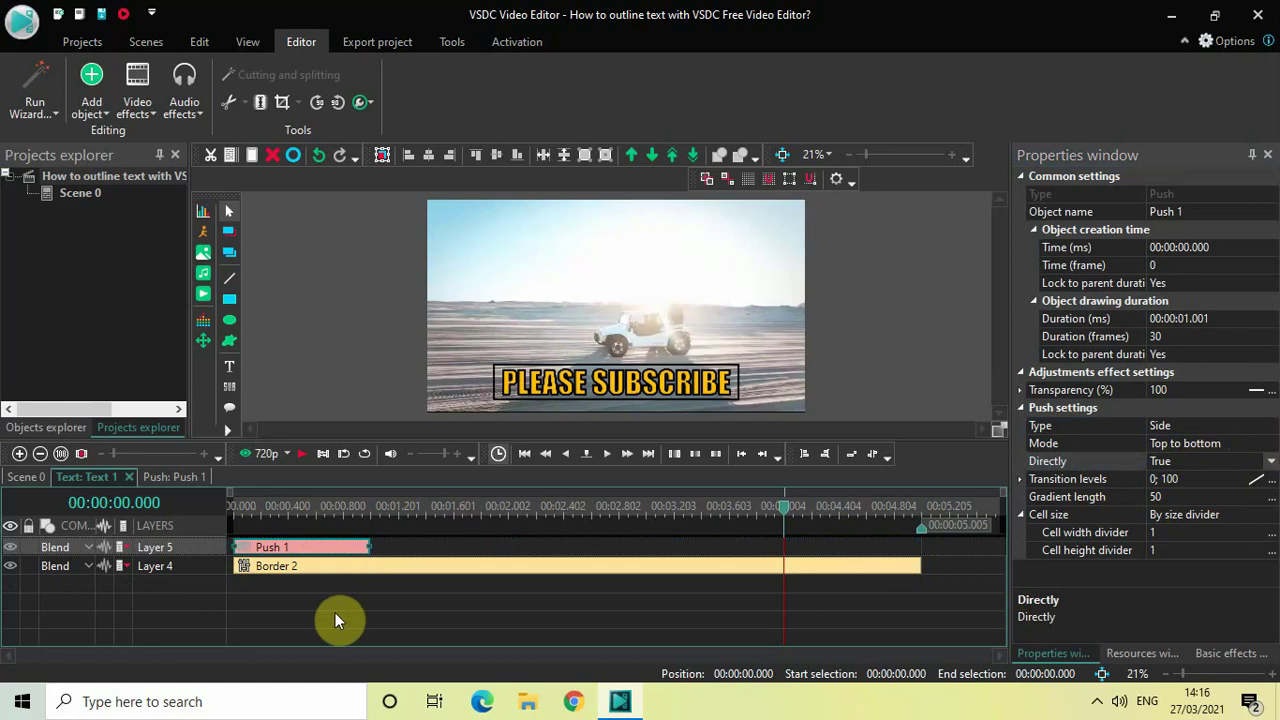
{"action": "left_click", "coordinate": [25, 478]}
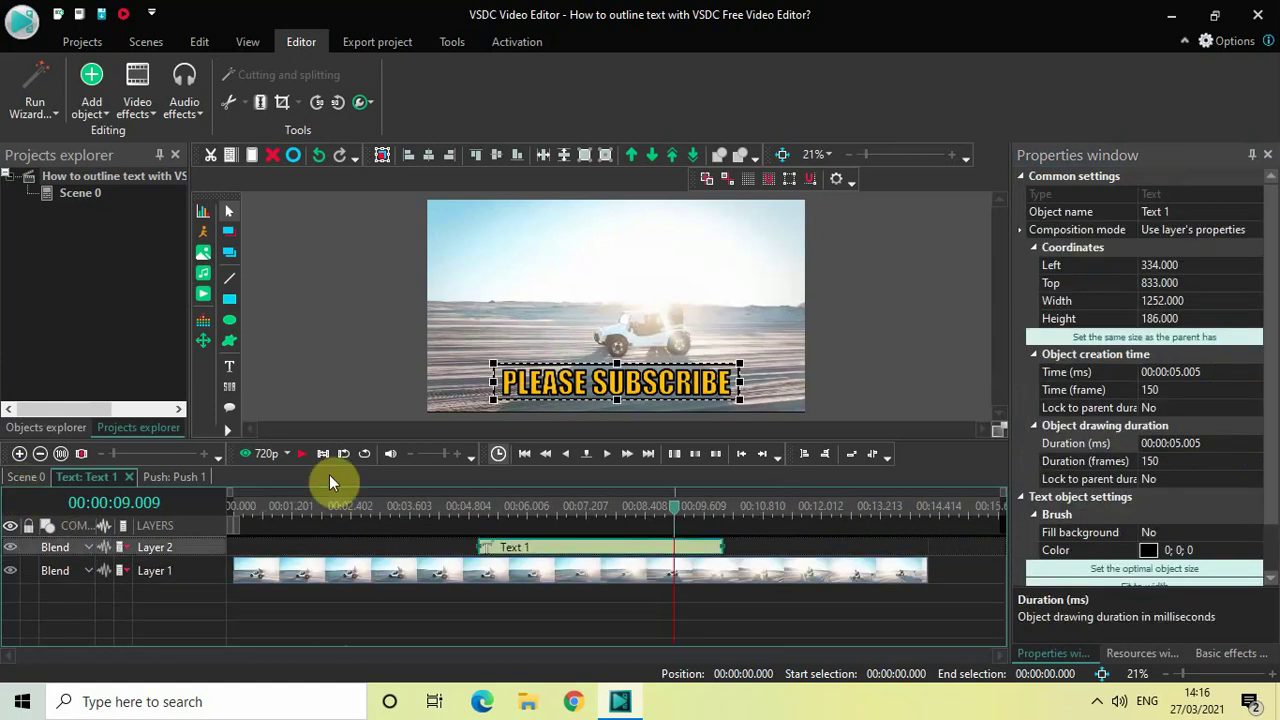
{"action": "left_click", "coordinate": [374, 517]}
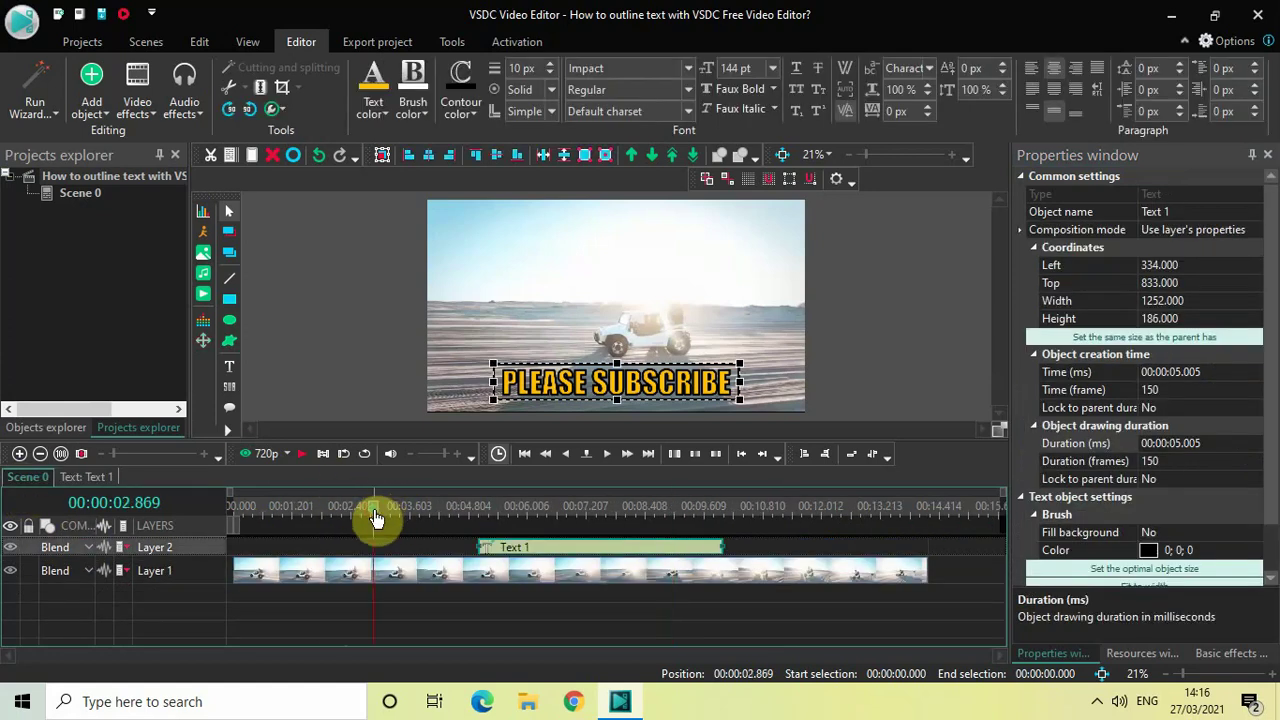
{"action": "key", "text": "space"}
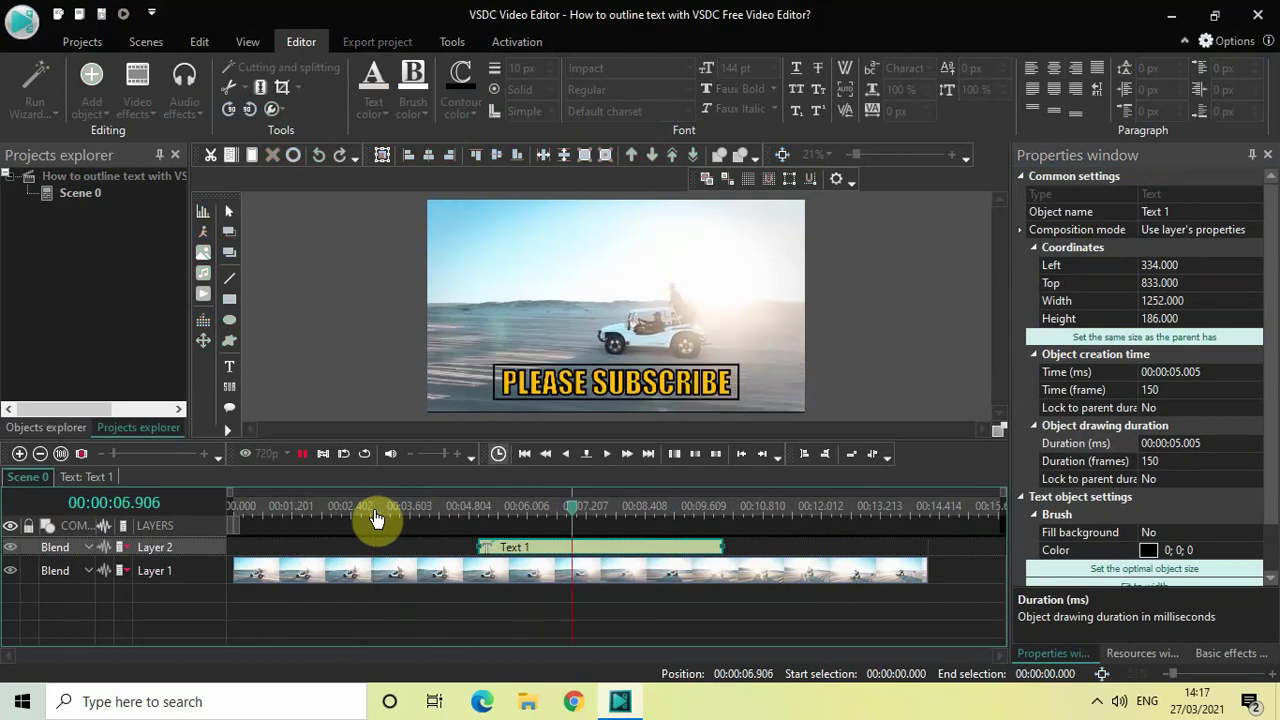
{"action": "key", "text": "space"}
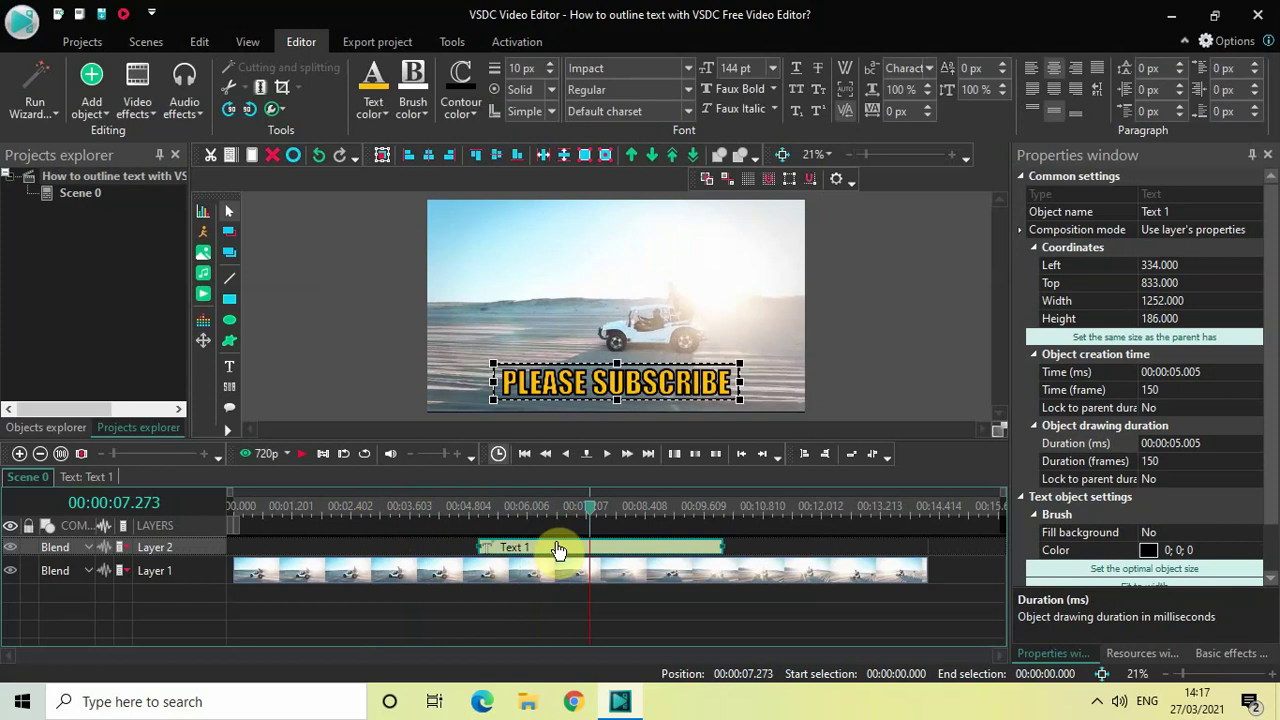
- Set the Push 1 effect's gradient length to 0 inside Text 1
{"action": "double_click", "coordinate": [557, 548]}
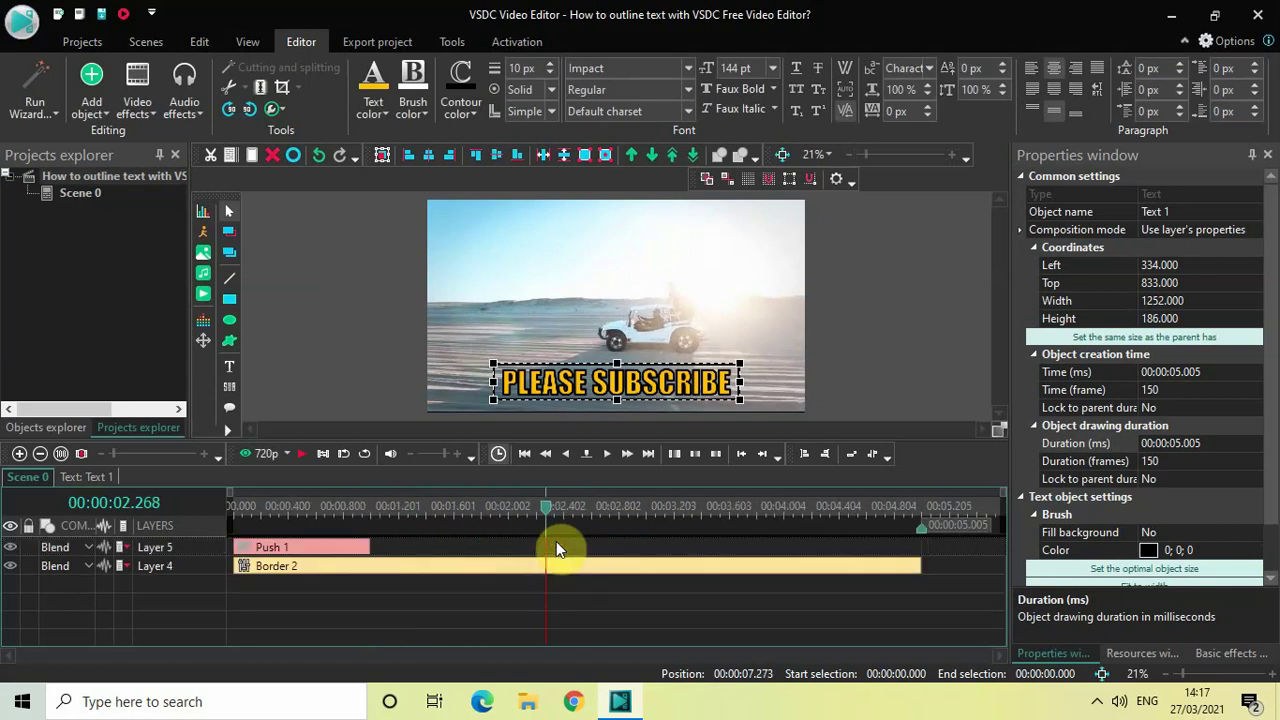
{"action": "double_click", "coordinate": [295, 551]}
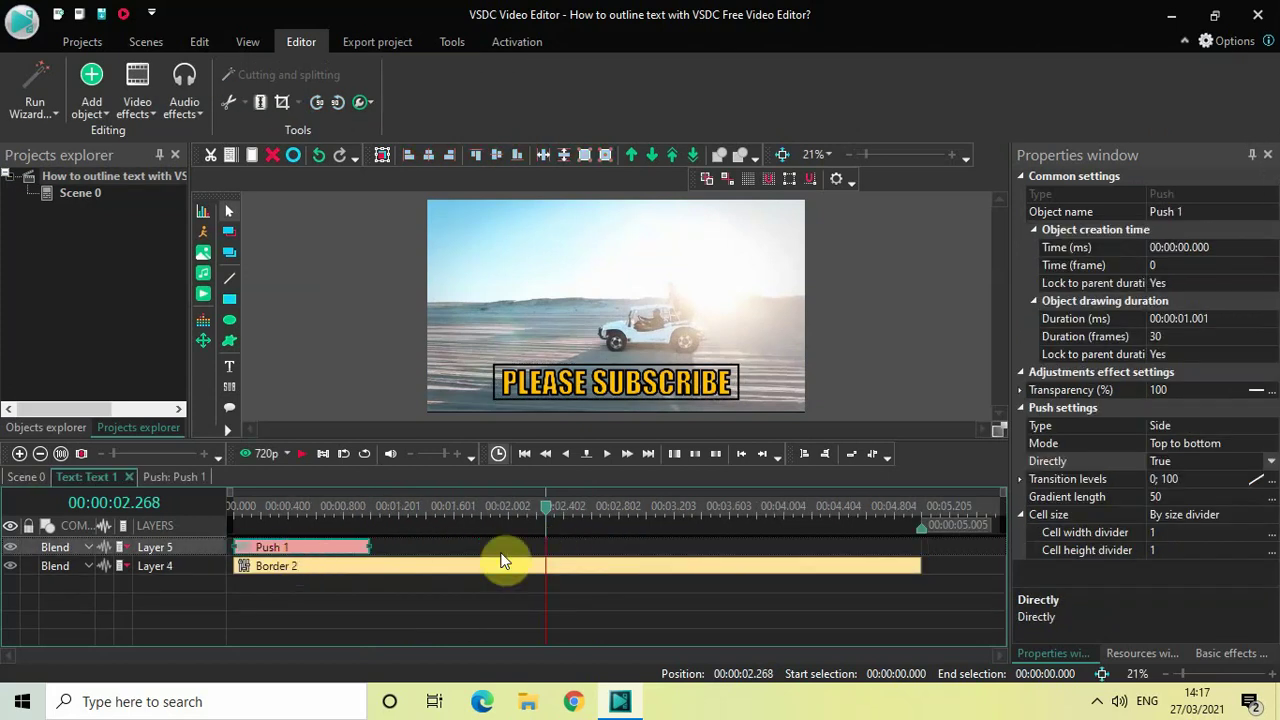
{"action": "left_click", "coordinate": [1176, 494]}
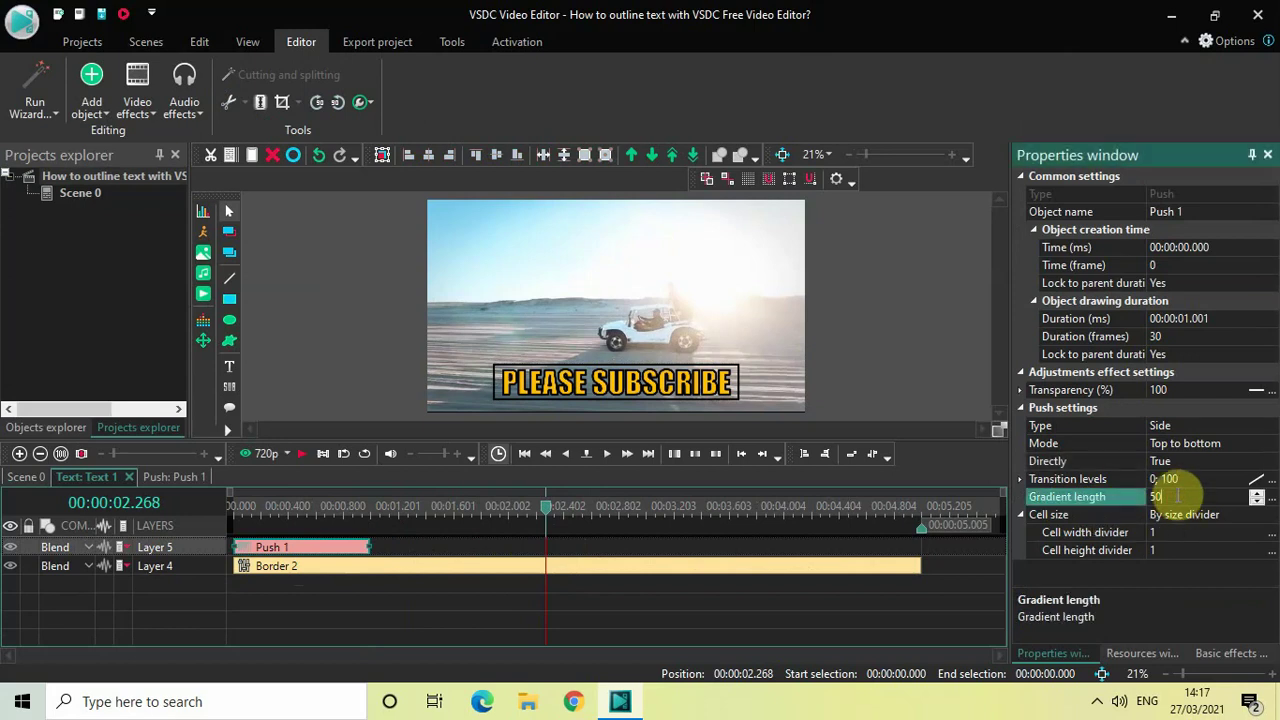
{"action": "type", "text": "0"}
- Preview the whole scene from about 3.5 seconds to watch the text push in
{"action": "left_click", "coordinate": [26, 478]}
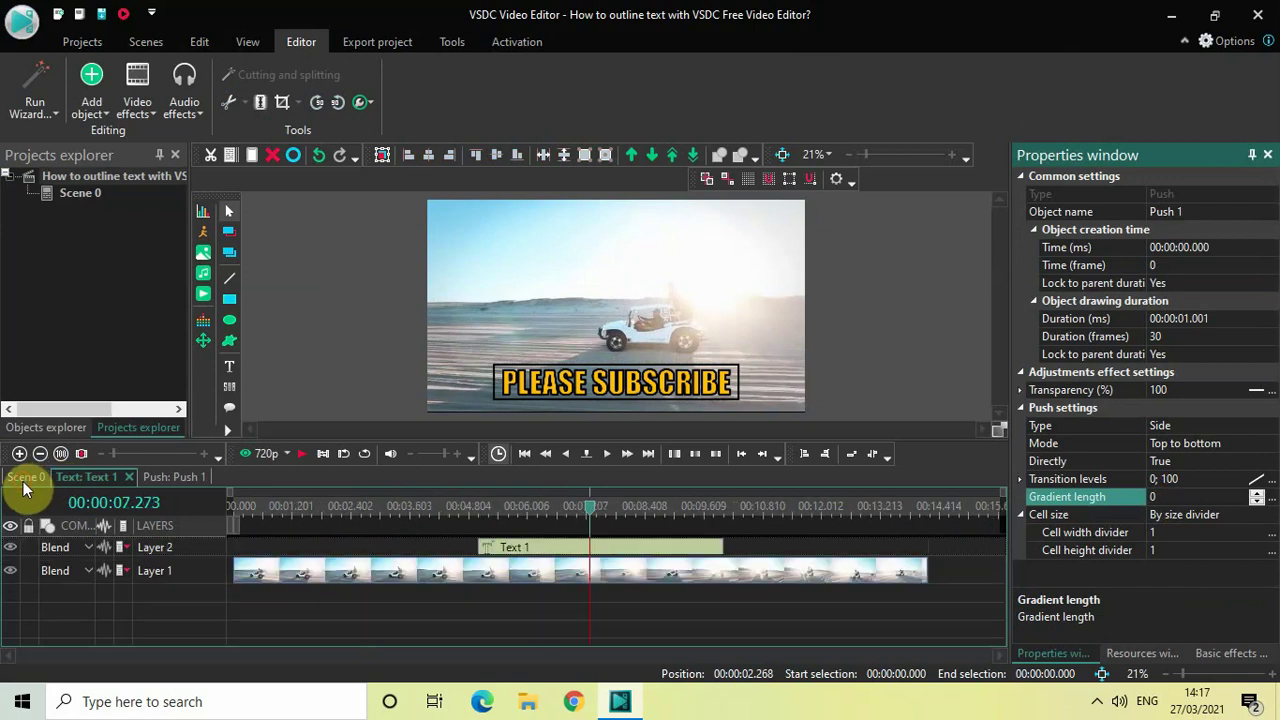
{"action": "left_click", "coordinate": [408, 515]}
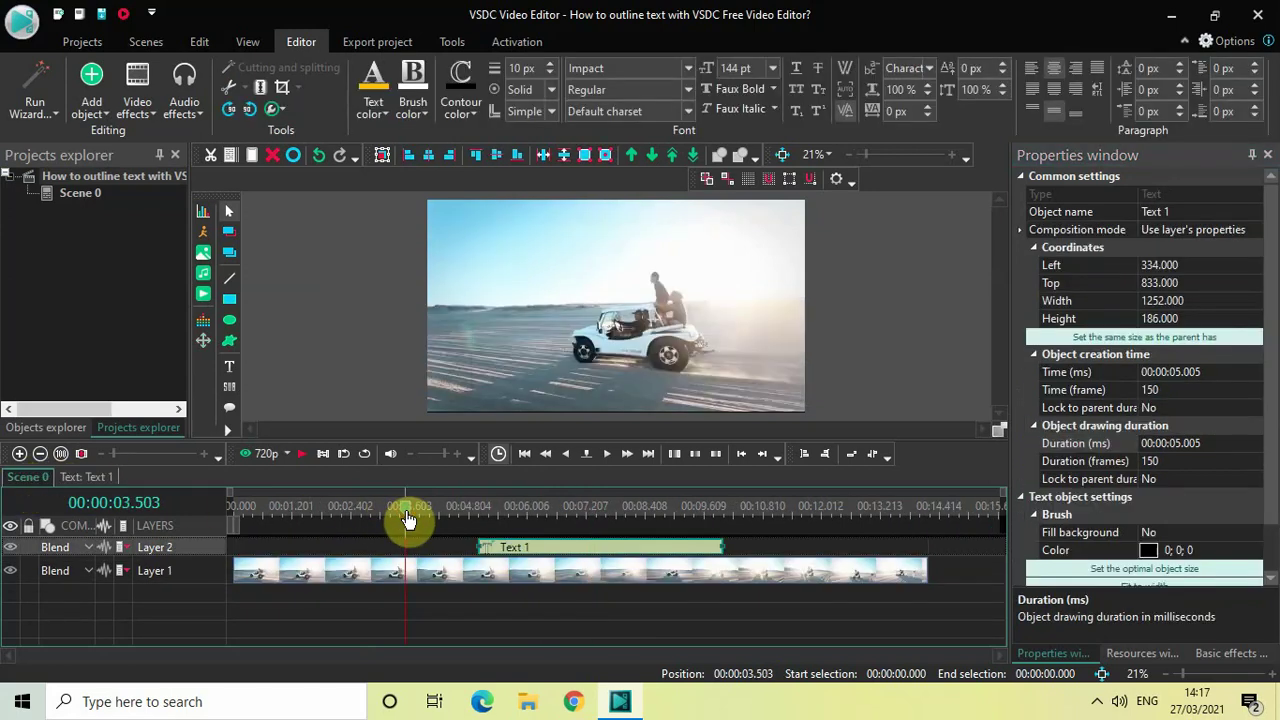
{"action": "key", "text": "space"}
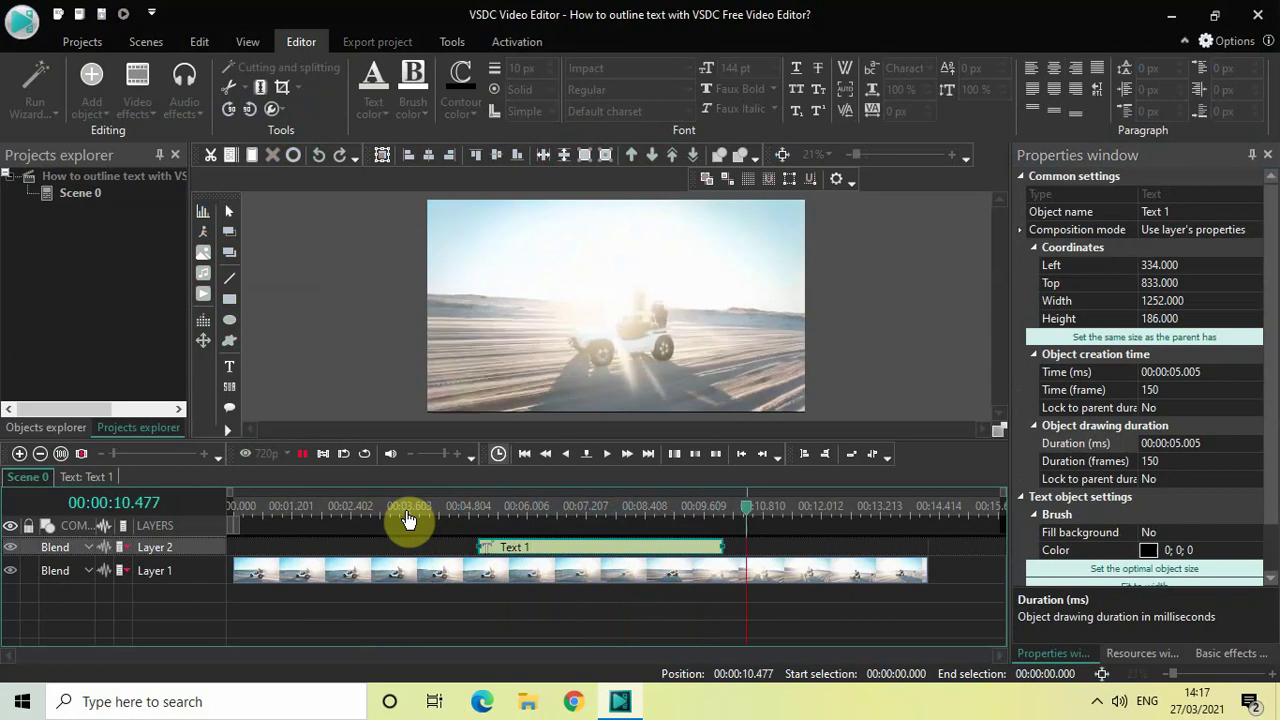
{"action": "key", "text": "space"}
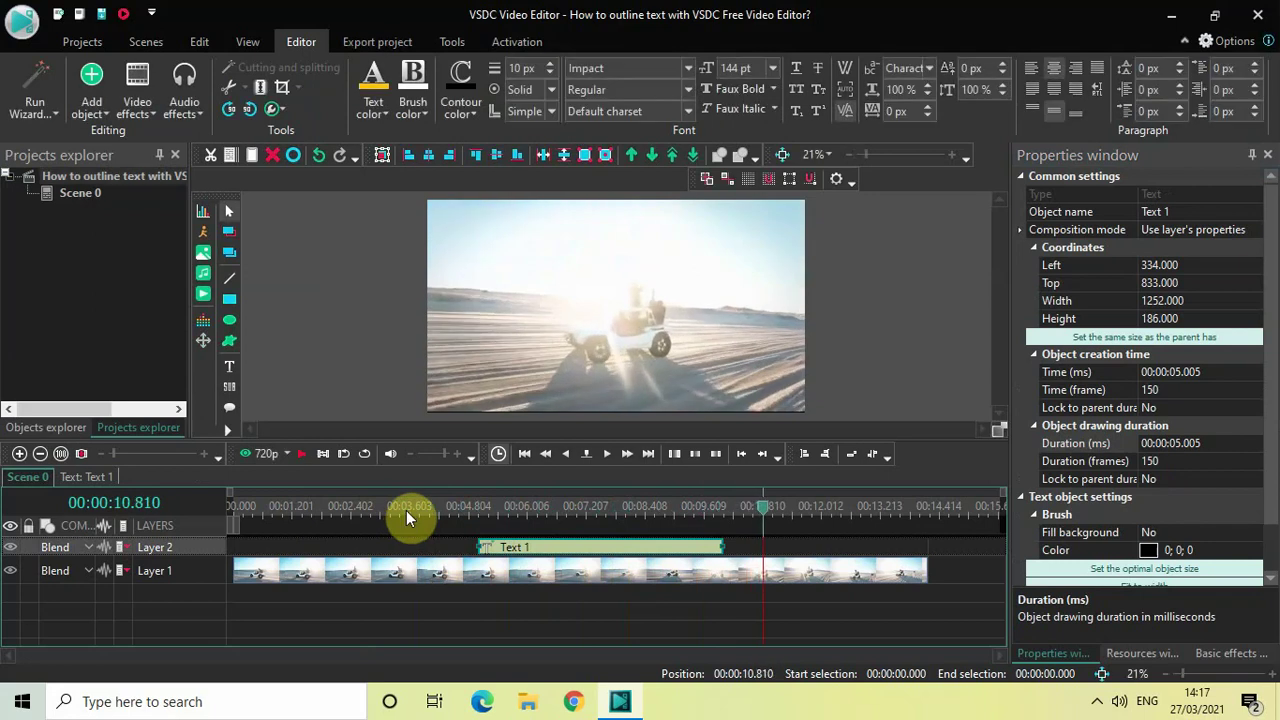
- Duplicate the Push 1 effect within Text 1 to create Push 2
{"action": "double_click", "coordinate": [579, 547]}
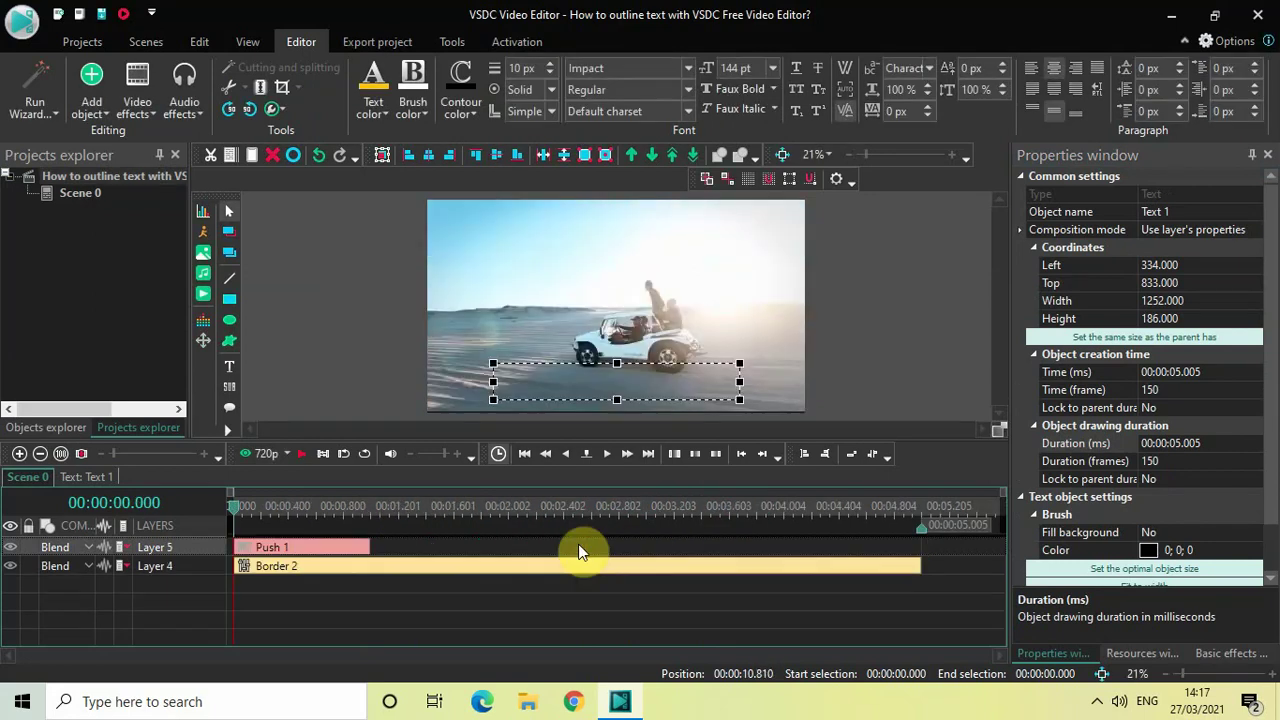
{"action": "double_click", "coordinate": [309, 551]}
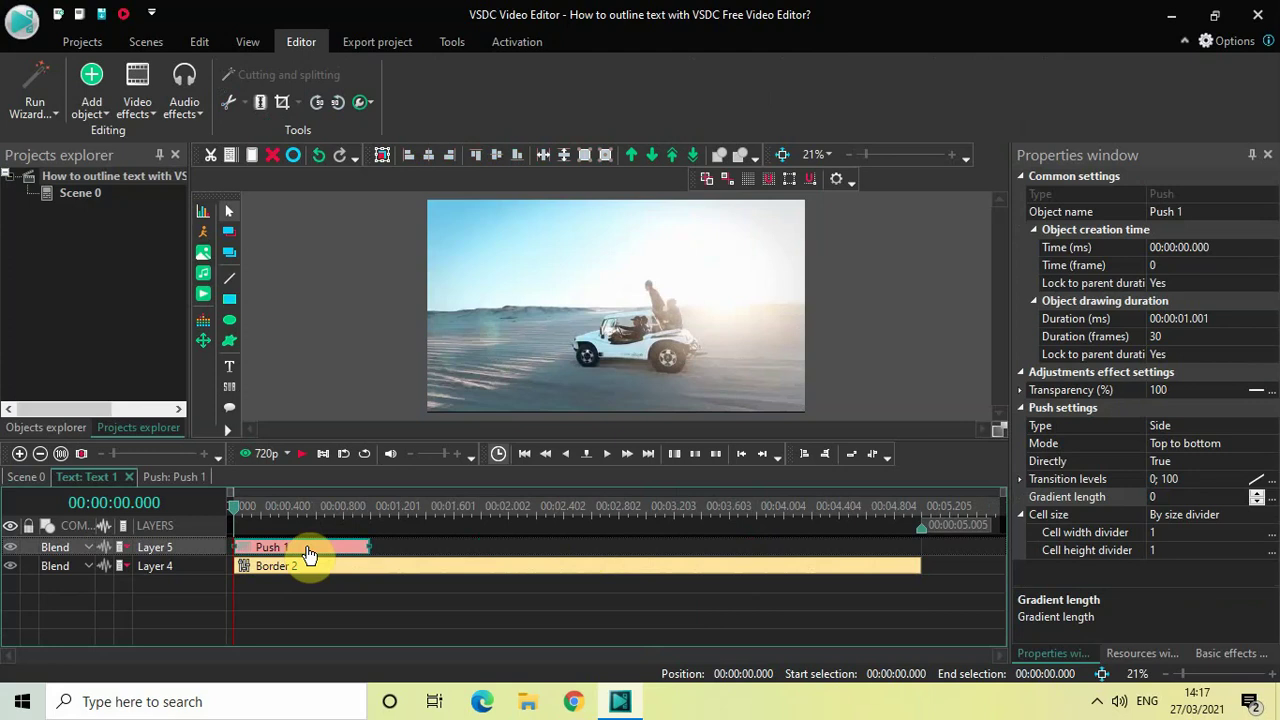
{"action": "key", "text": "ctrl+v"}
- Move Push 2 to the end of the text on Layer 5 and set its transition levels to 100; 0
{"action": "left_click_drag", "start_coordinate": [309, 553], "coordinate": [766, 571]}
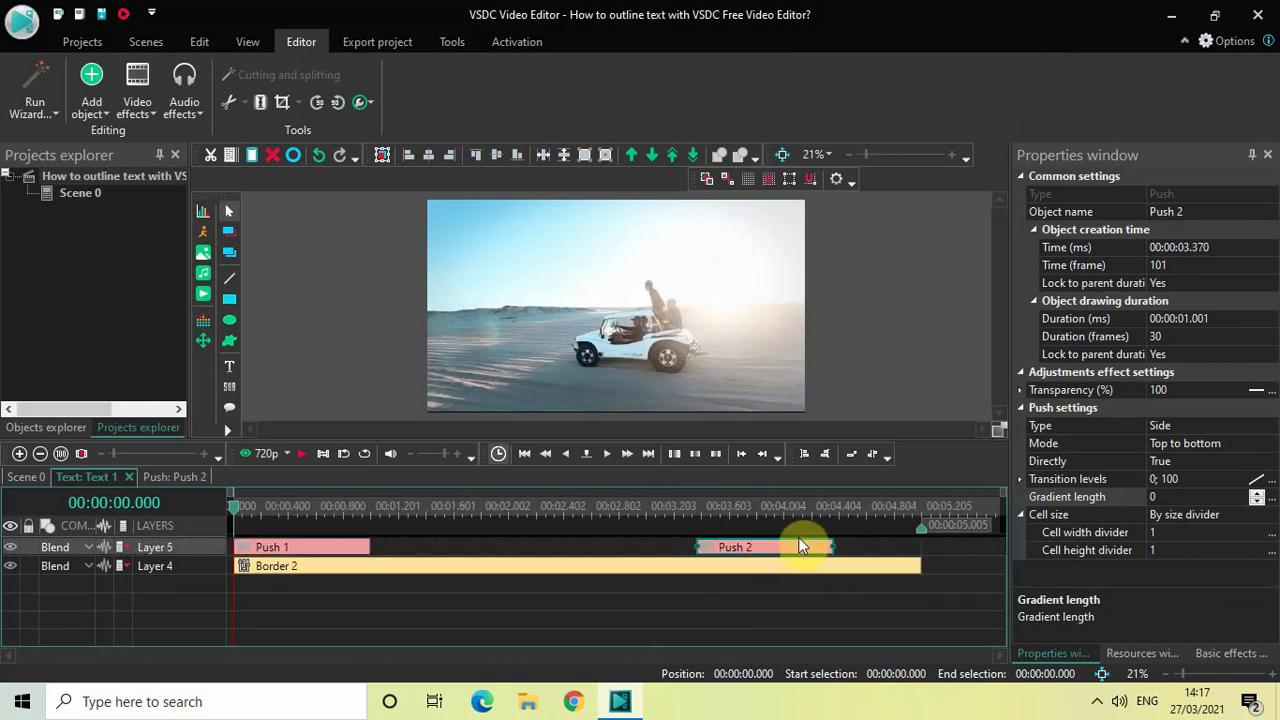
{"action": "left_click_drag", "start_coordinate": [798, 553], "coordinate": [879, 550]}
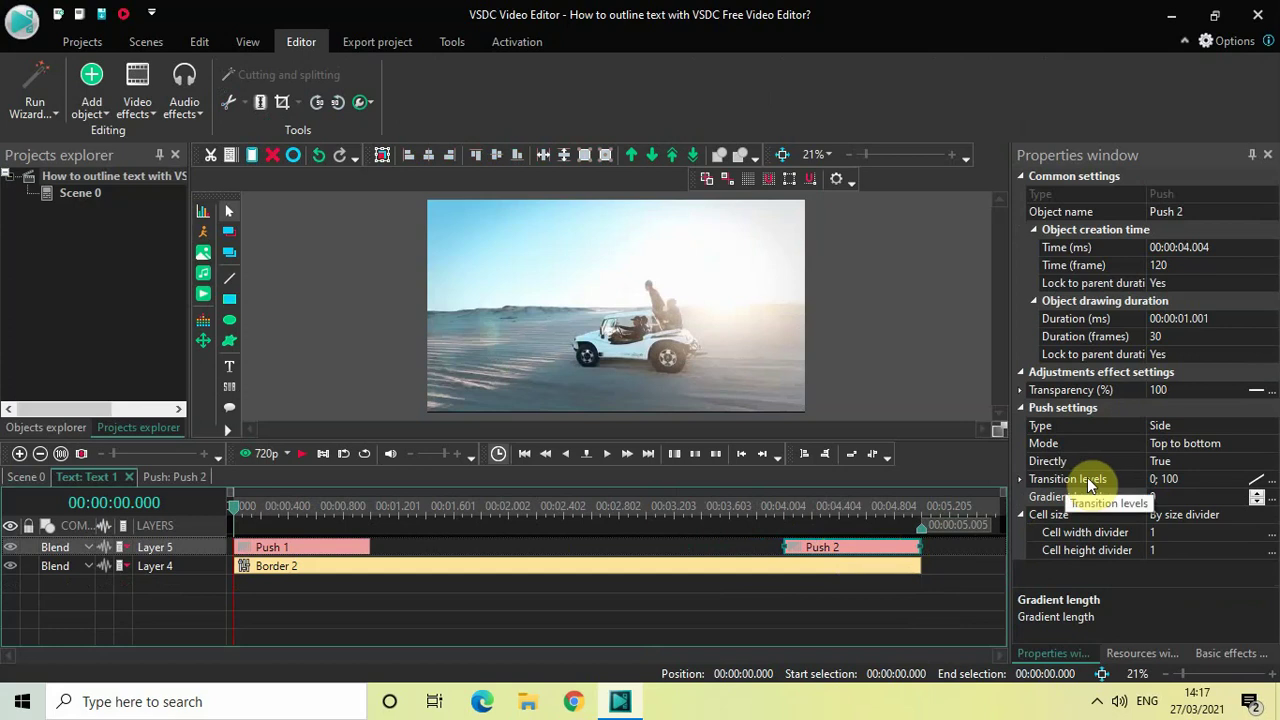
{"action": "left_click", "coordinate": [1192, 481]}
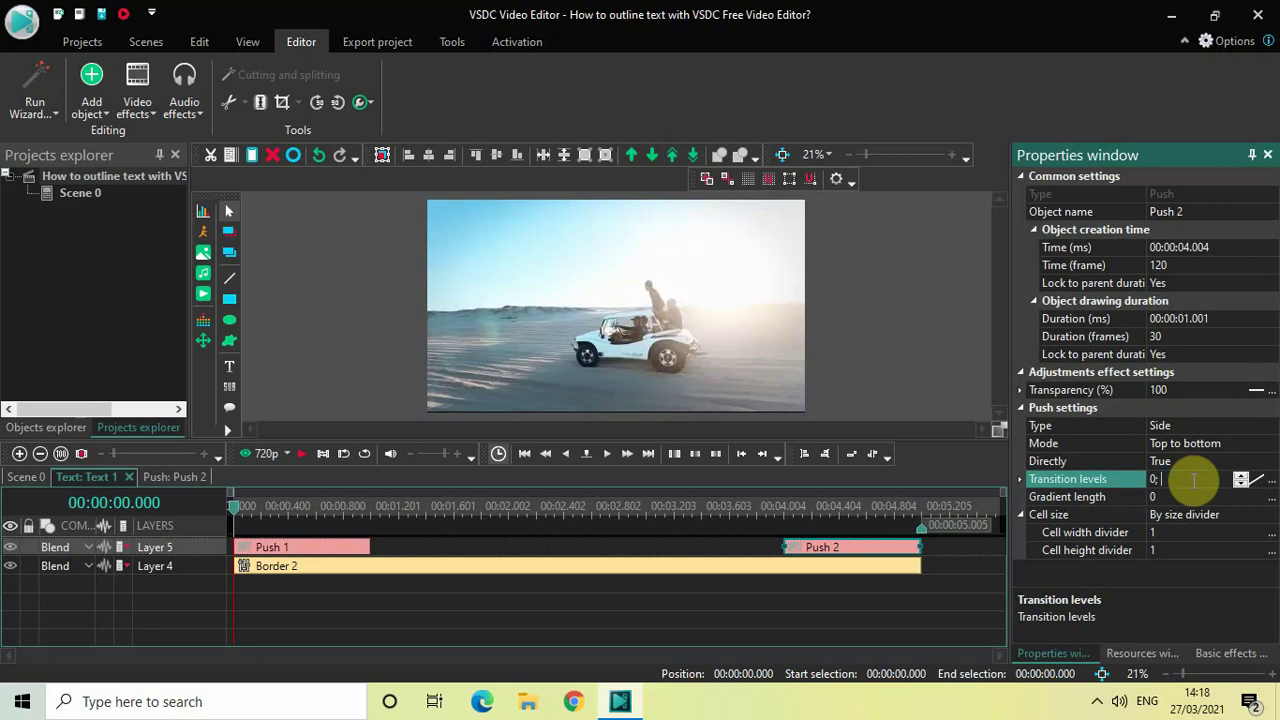
{"action": "type", "text": "10"}
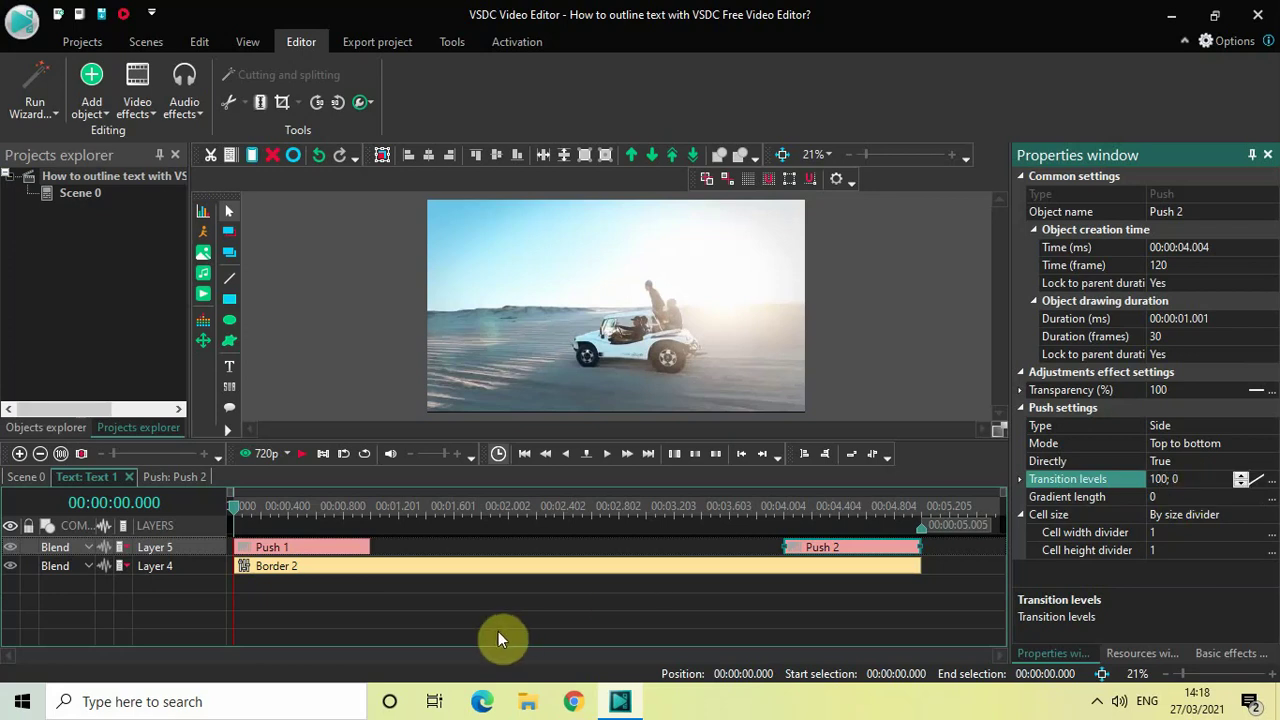
{"action": "left_click", "coordinate": [22, 477]}
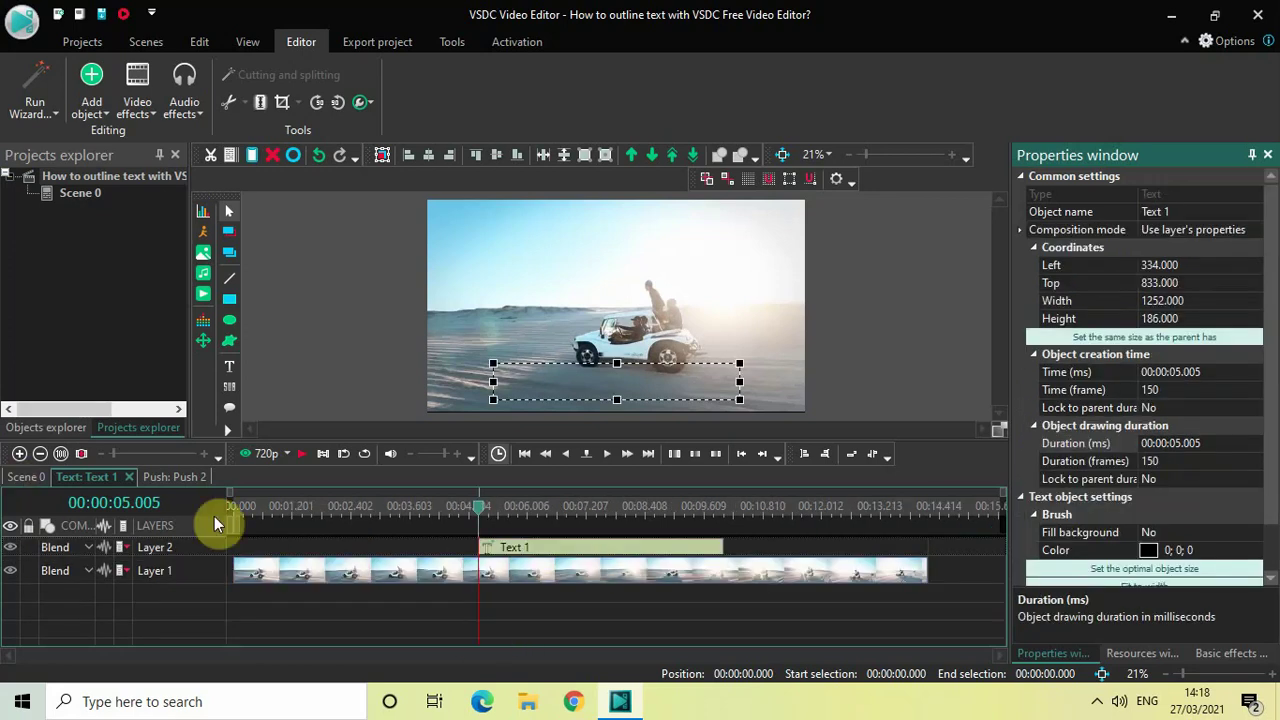
{"action": "left_click_drag", "start_coordinate": [462, 520], "coordinate": [277, 512]}
{"action": "key", "text": "space"}
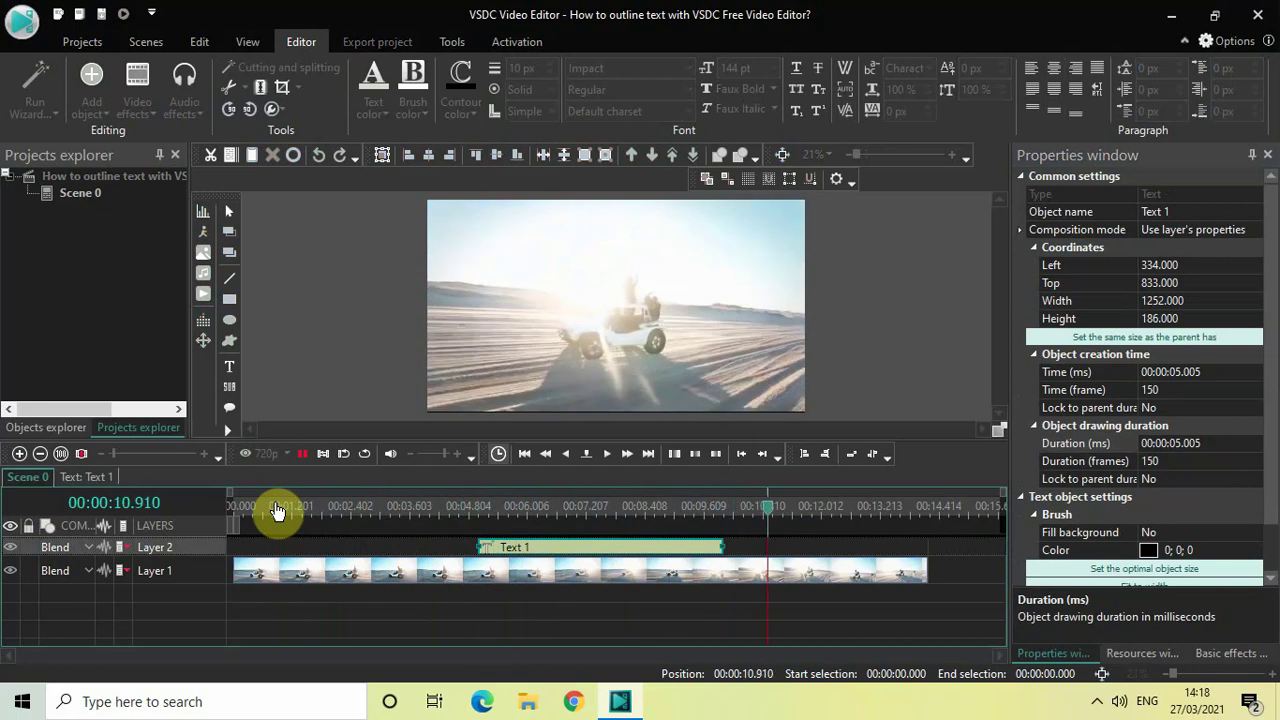
{"action": "key", "text": "space"}
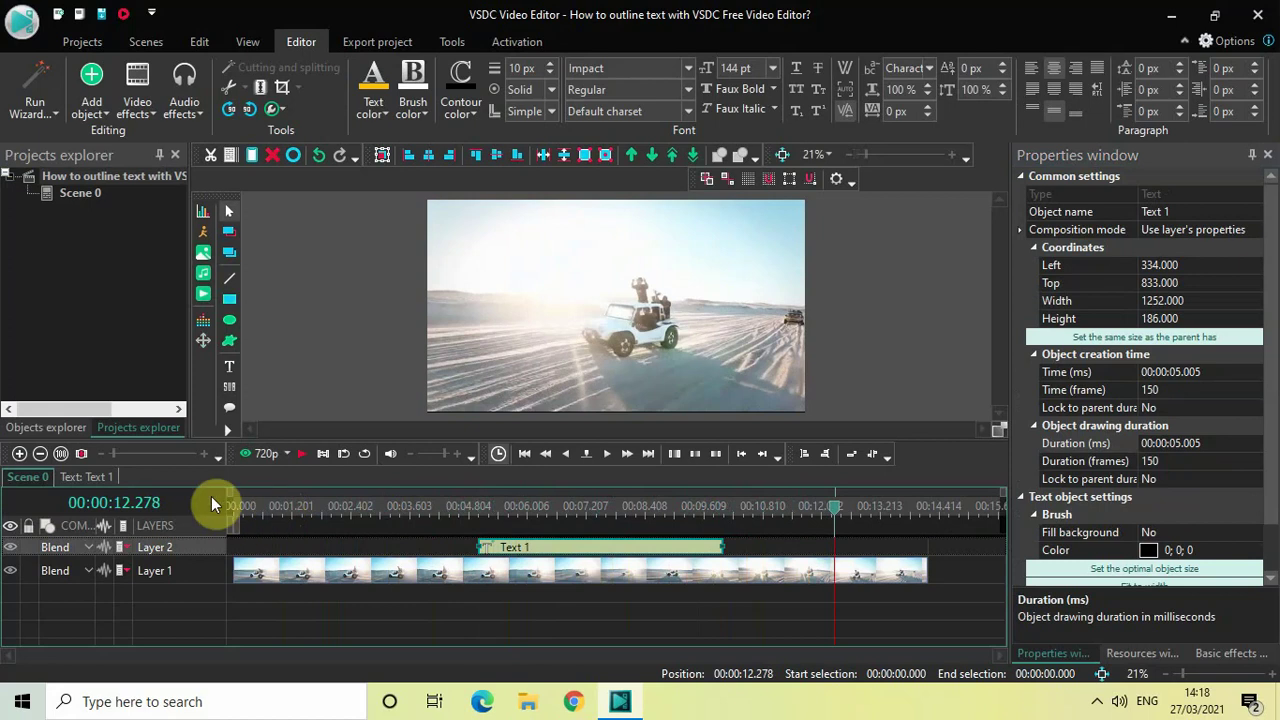
{"action": "left_click", "coordinate": [603, 510]}
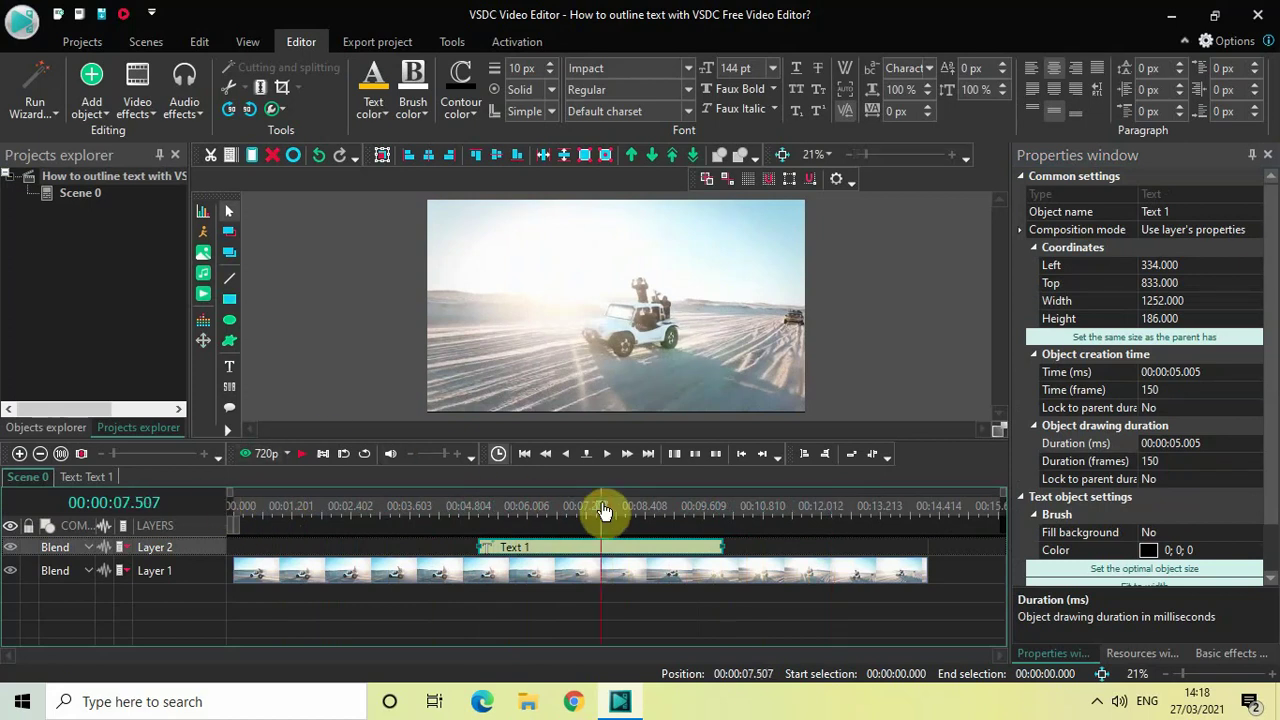